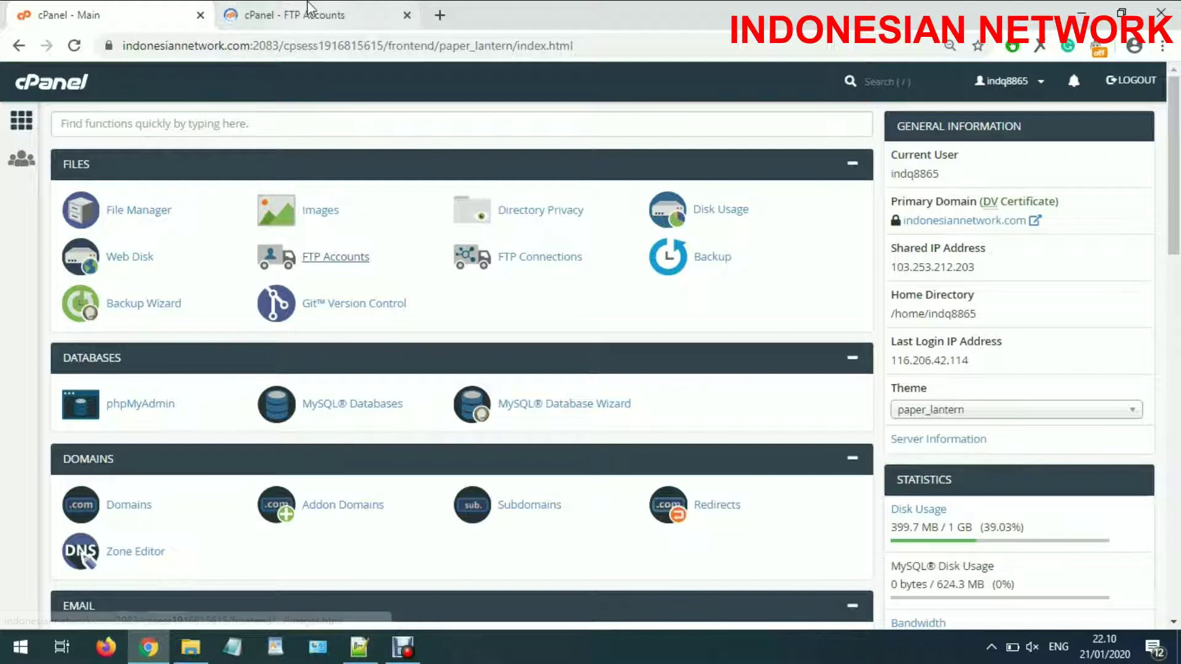
Start an FTP account with login uji on indonesiannetwork.com, directory public_html/indonesiannetwork.com/uji.
click(312, 9)
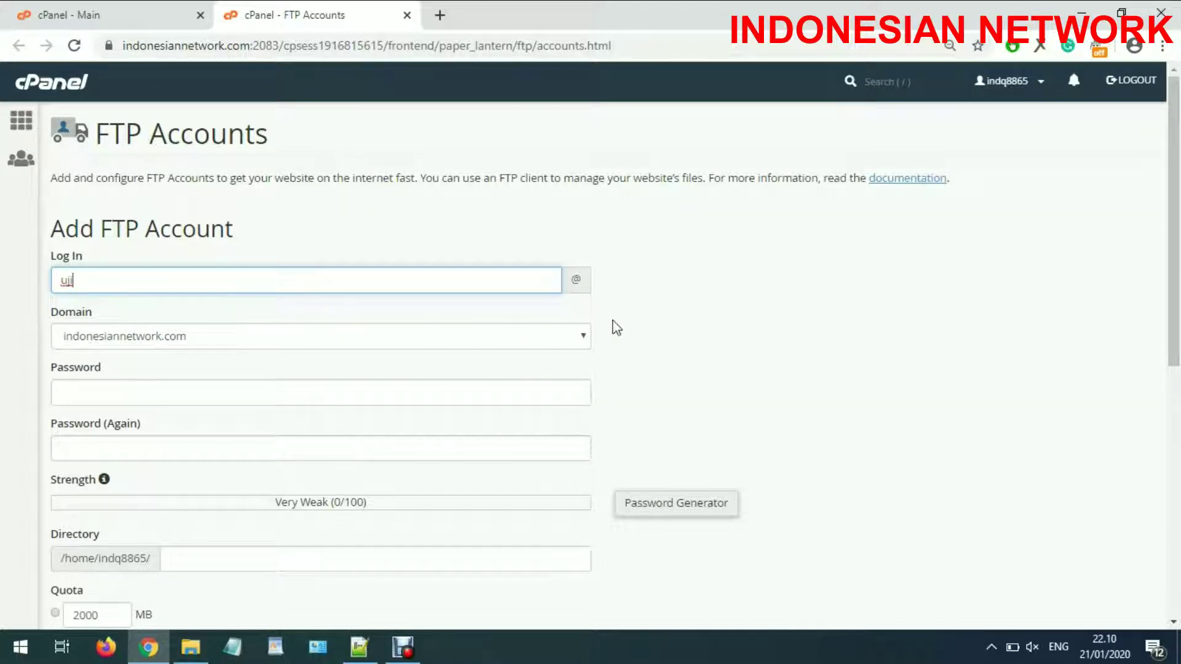
click(102, 334)
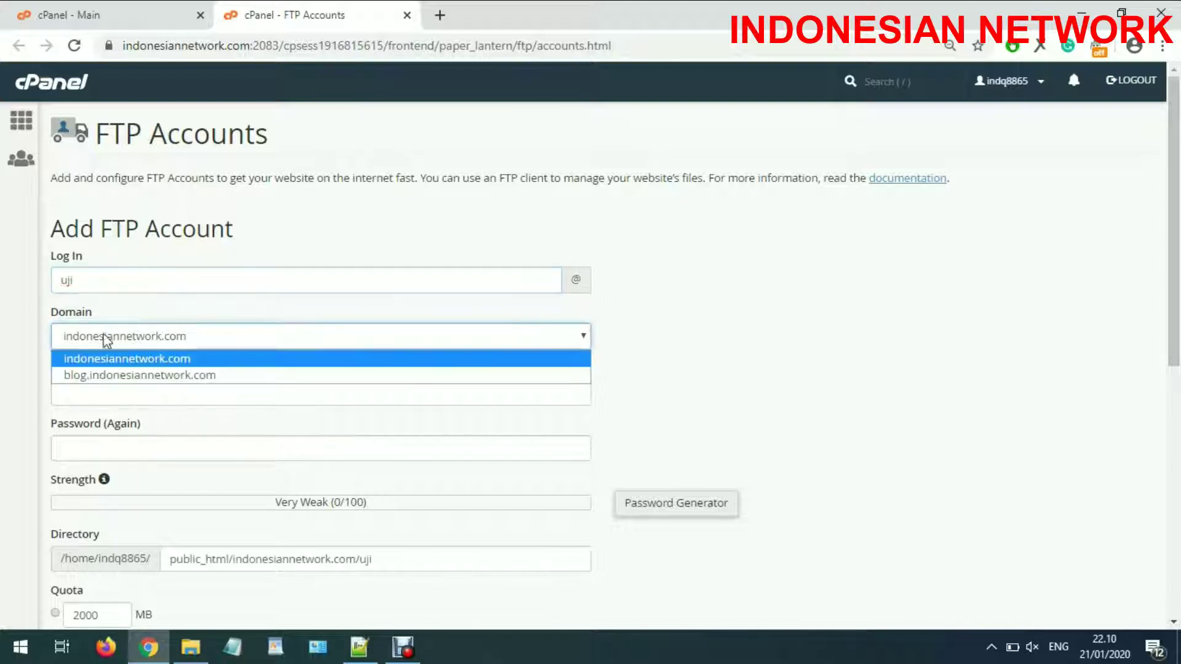
click(104, 363)
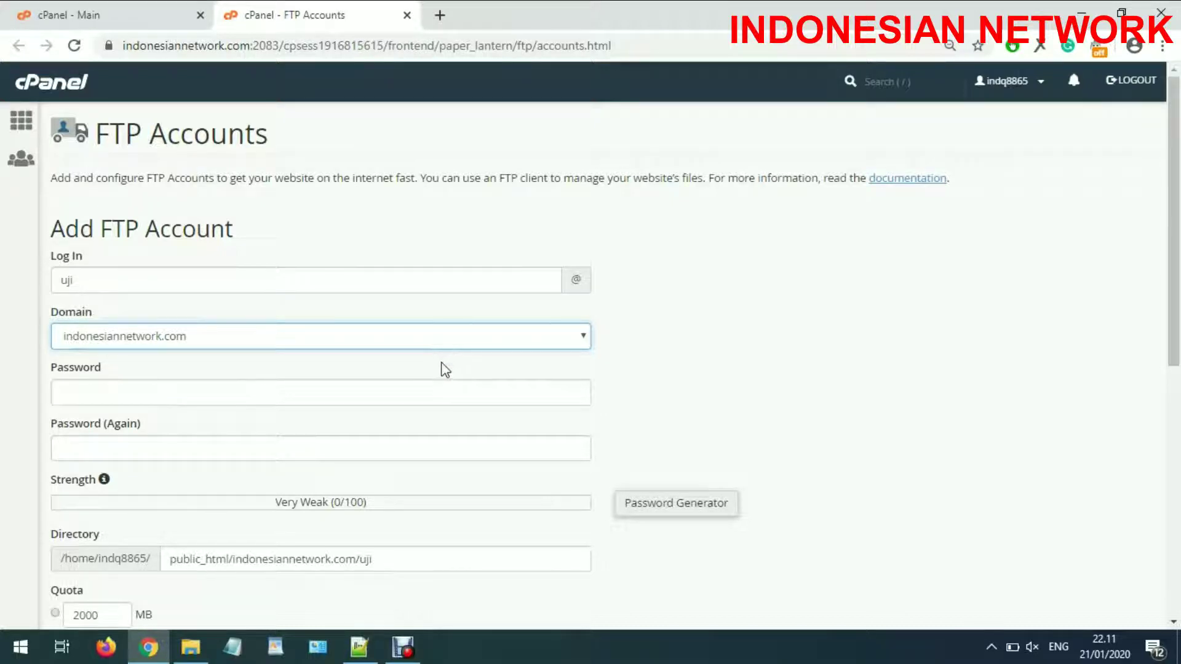
scroll(445, 371, down, 1)
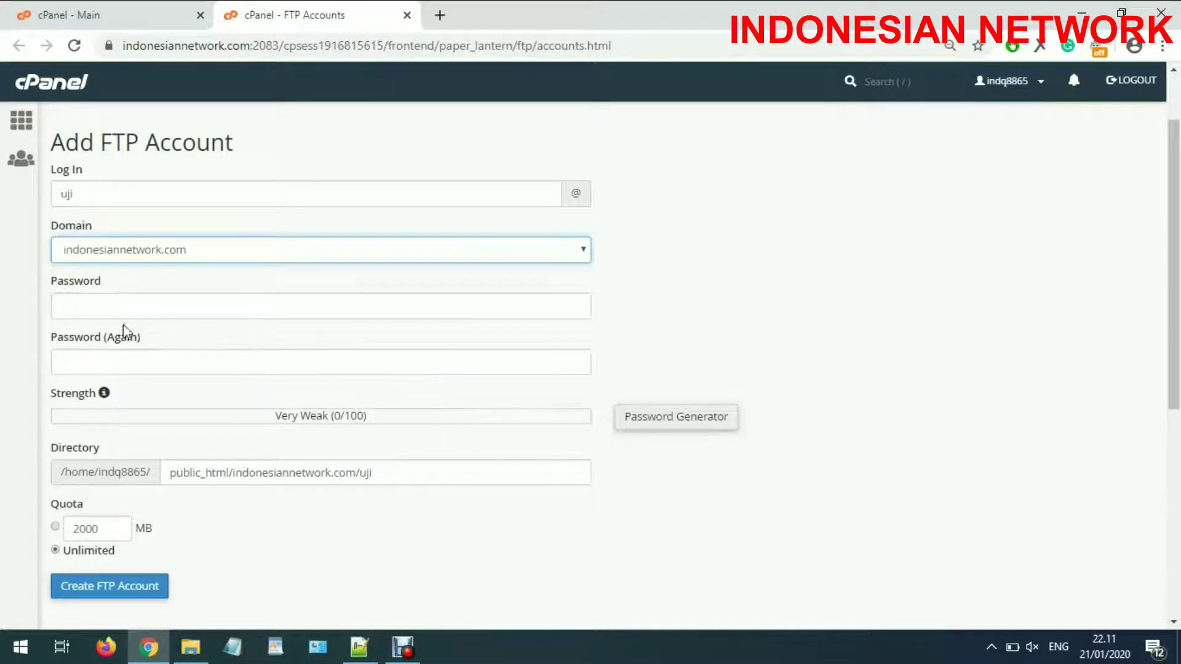
Generate a Very Strong password, copy it, and use it in both password fields.
click(698, 425)
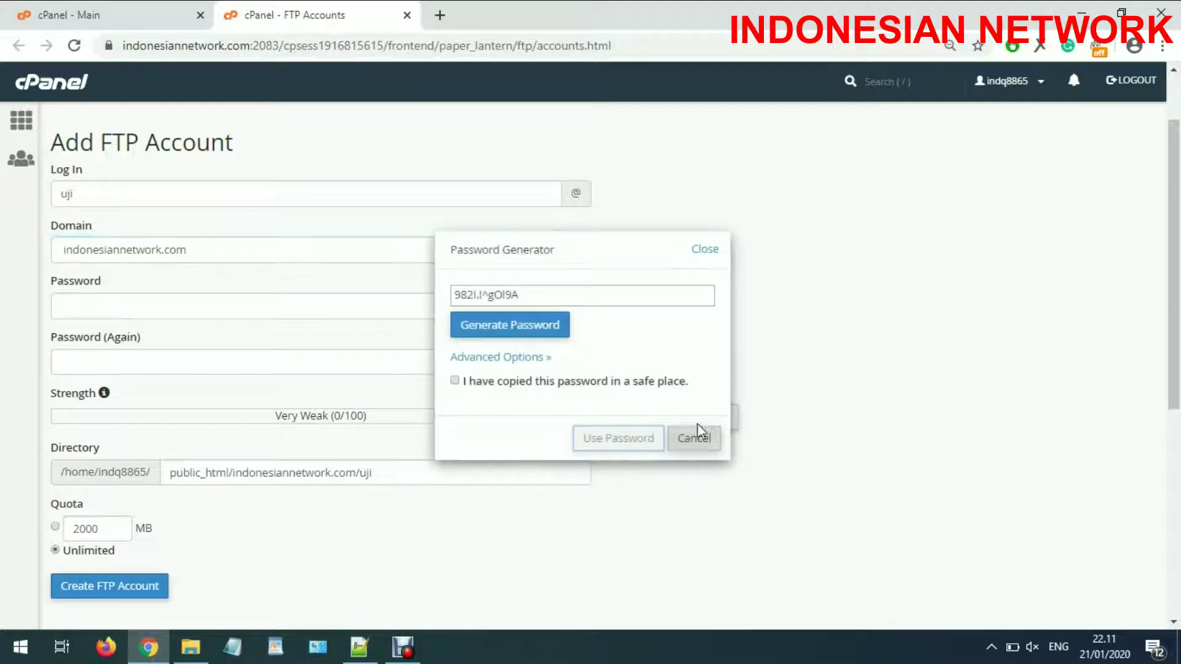
click(479, 381)
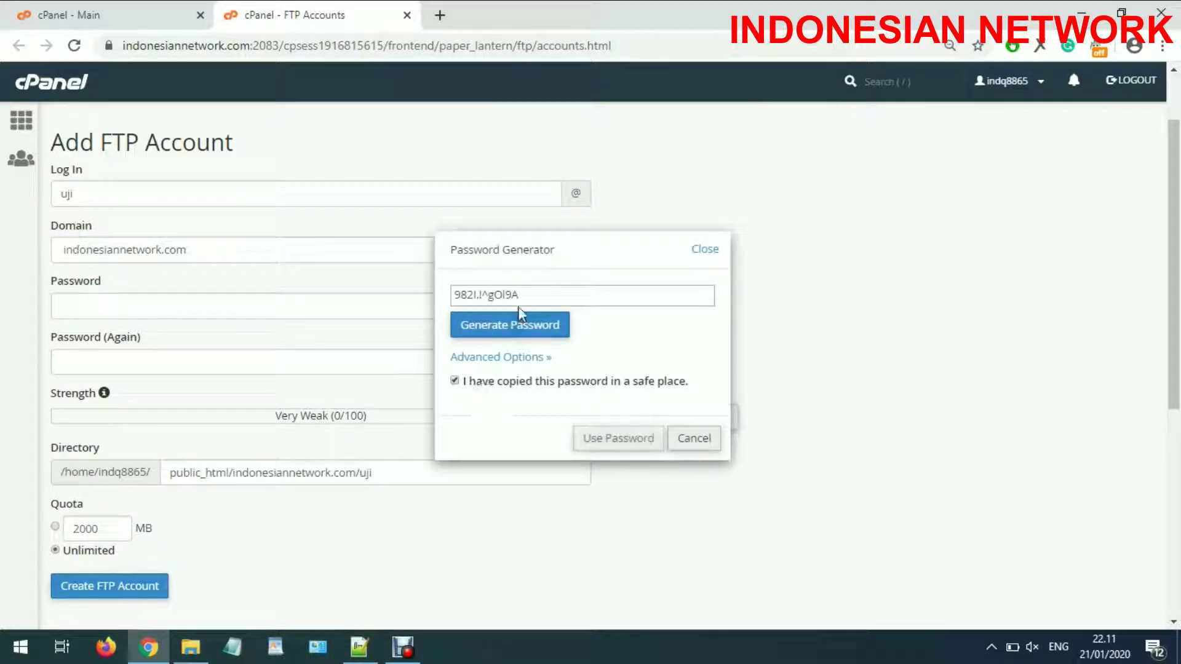
drag(520, 294, 462, 297)
right_click(462, 297)
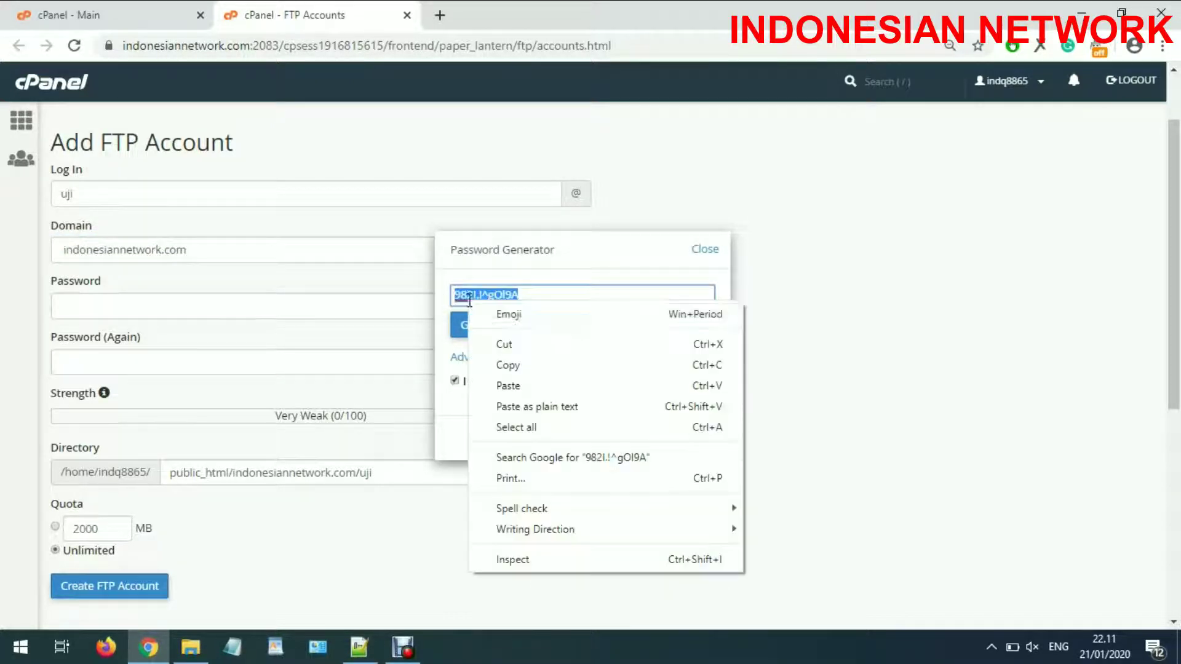
click(508, 368)
click(625, 447)
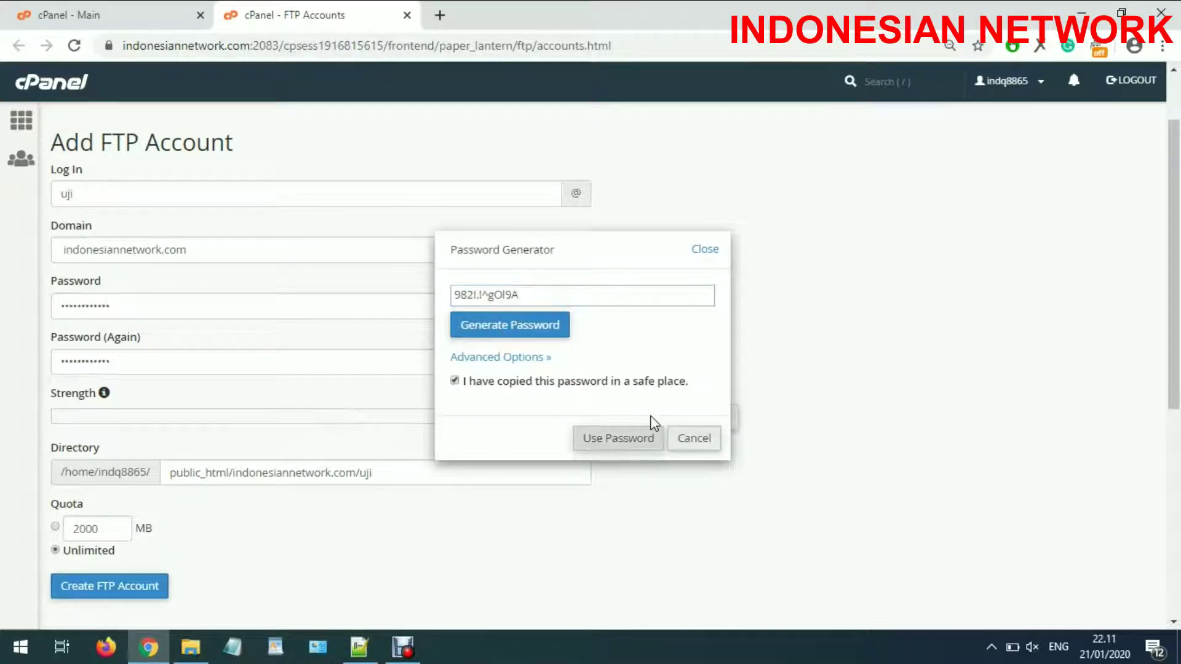
scroll(649, 430, down, 1)
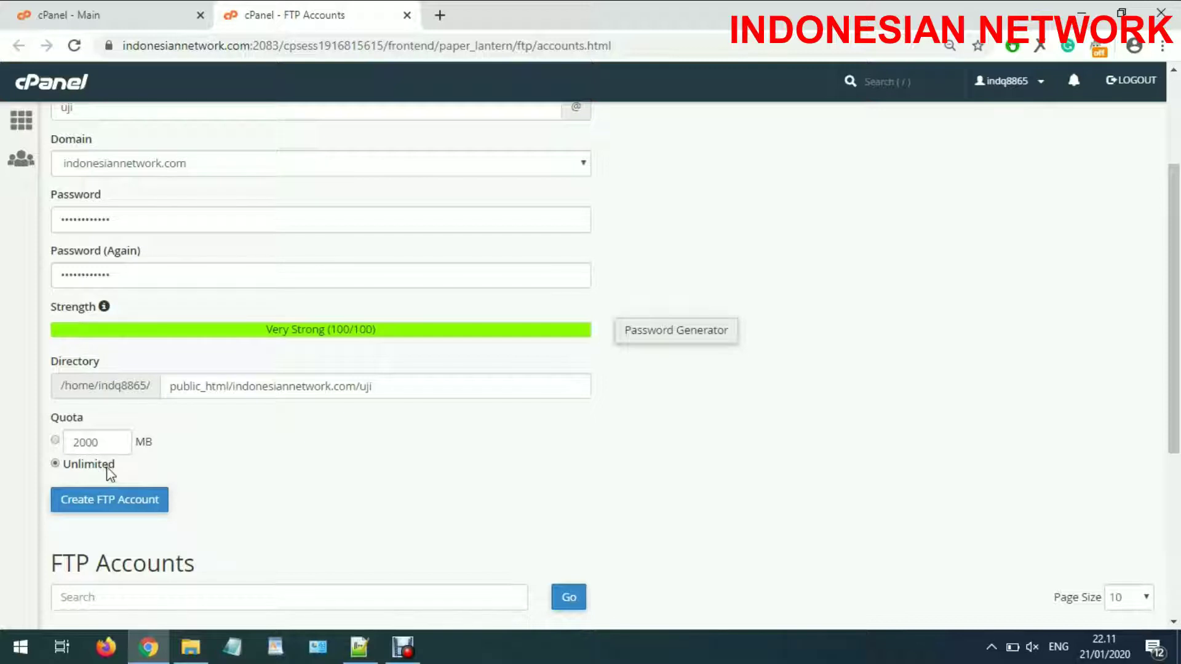
Set the FTP account's quota to 500 MB instead of 2000.
click(55, 440)
drag(112, 445, 35, 454)
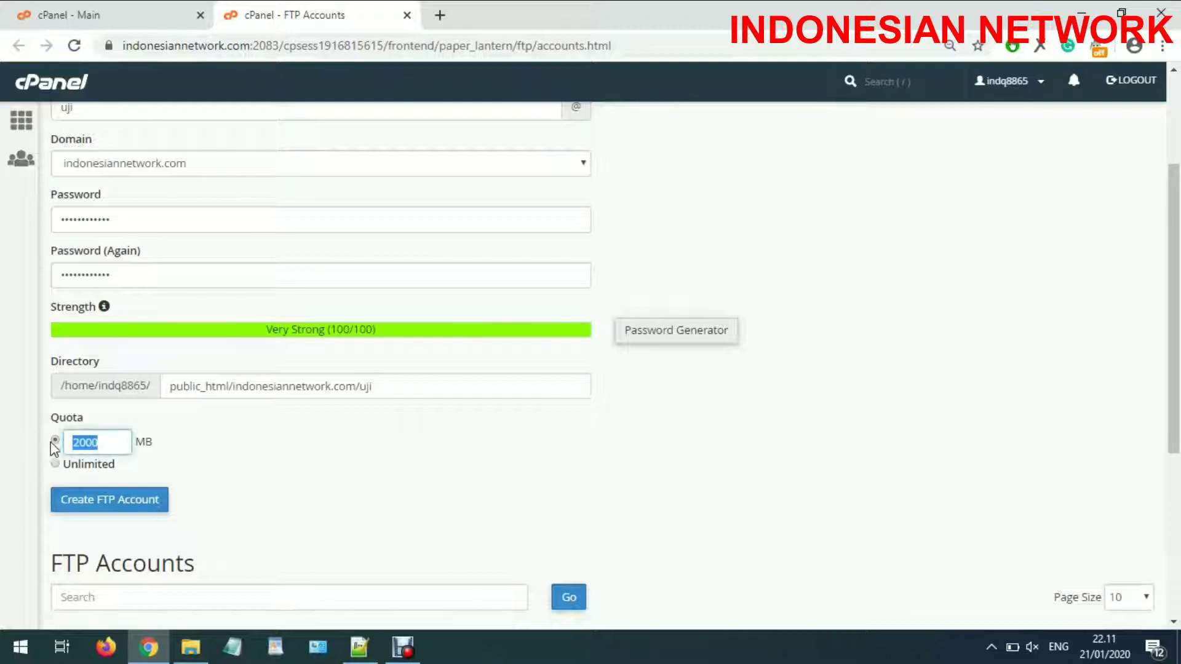
text(500)
click(341, 461)
scroll(338, 463, down, 2)
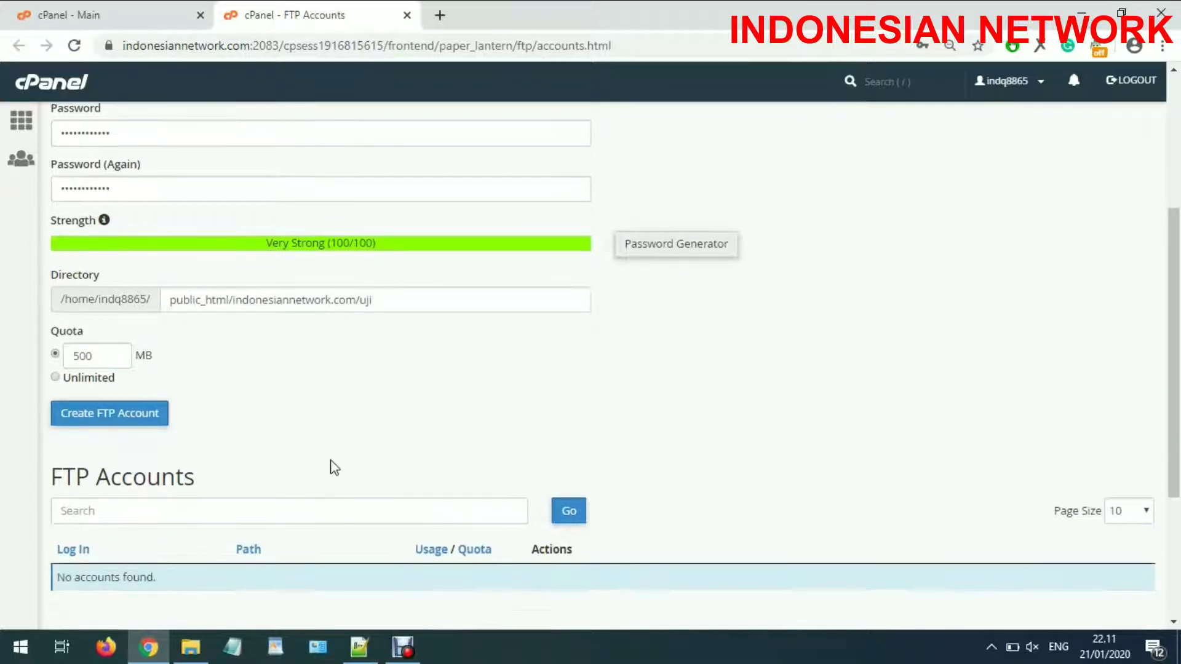
scroll(332, 458, down, 4)
scroll(285, 401, up, 2)
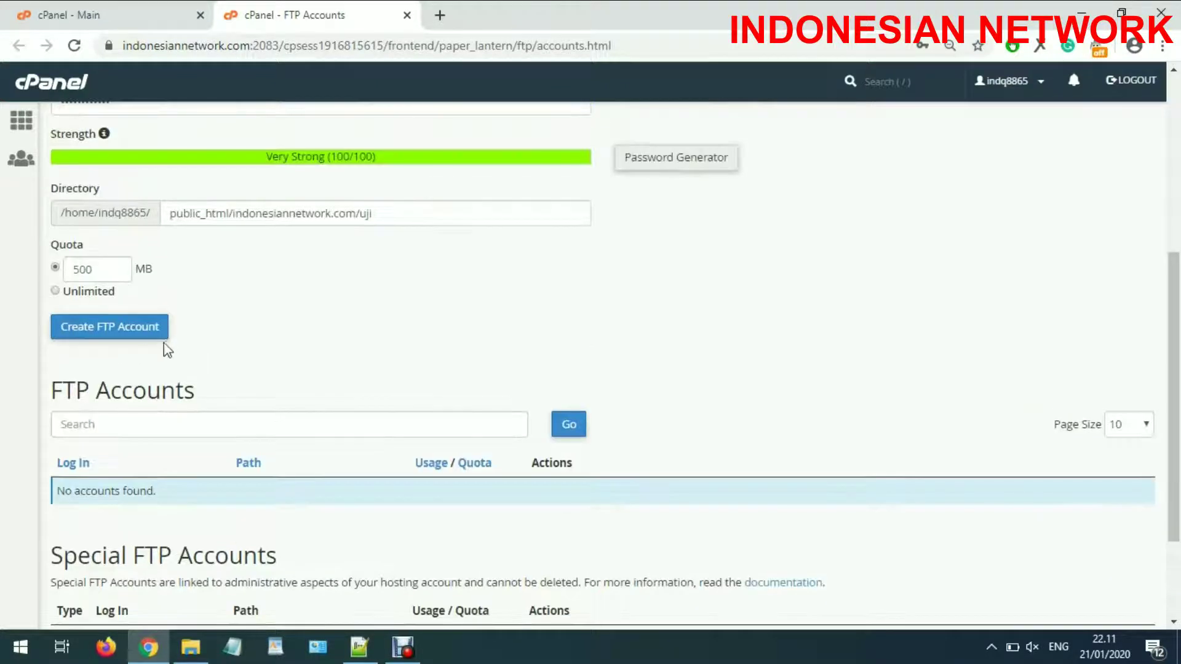
Create the uji FTP account and check it in the FTP Accounts list.
click(163, 338)
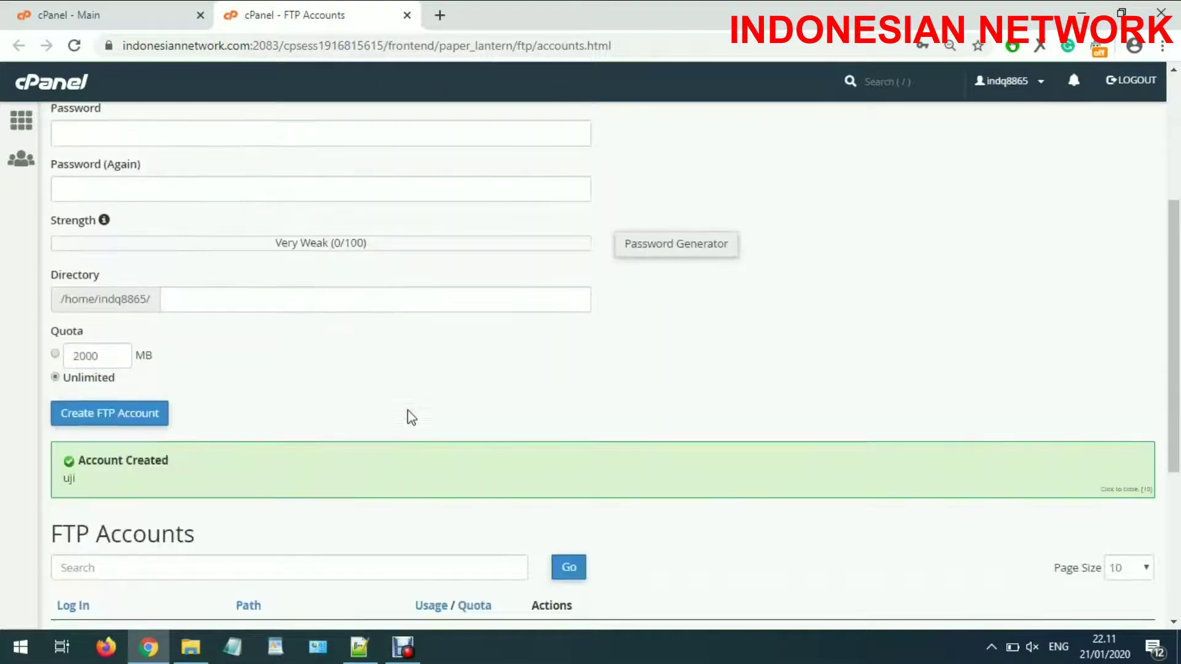
scroll(412, 418, down, 2)
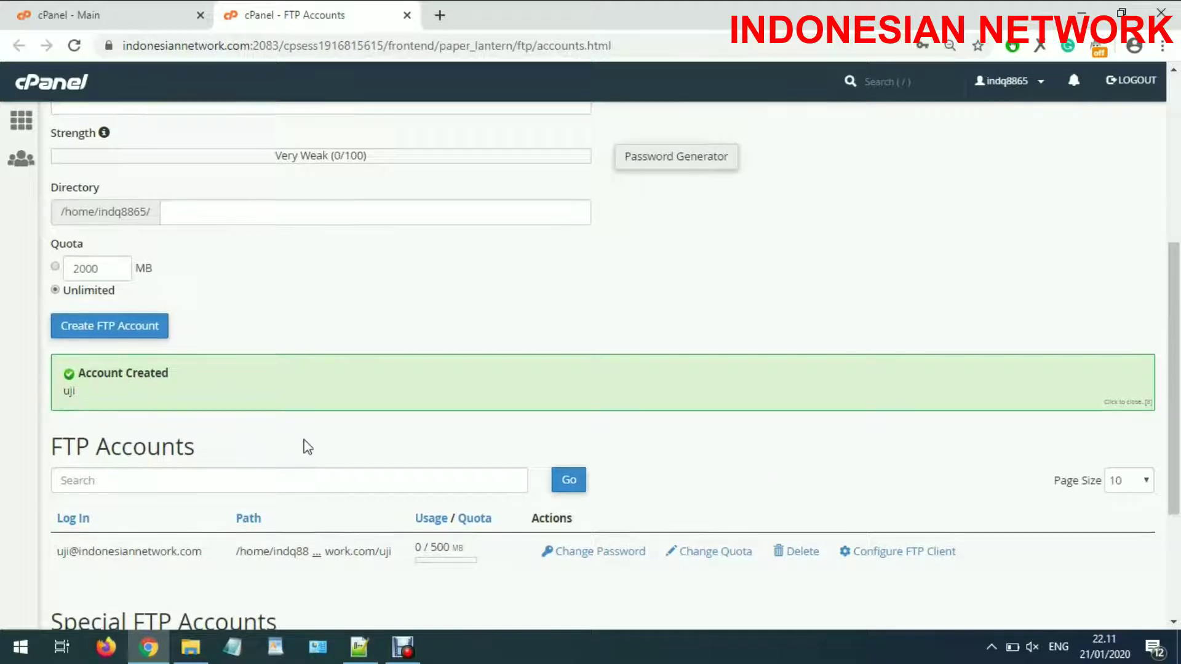
scroll(307, 448, down, 2)
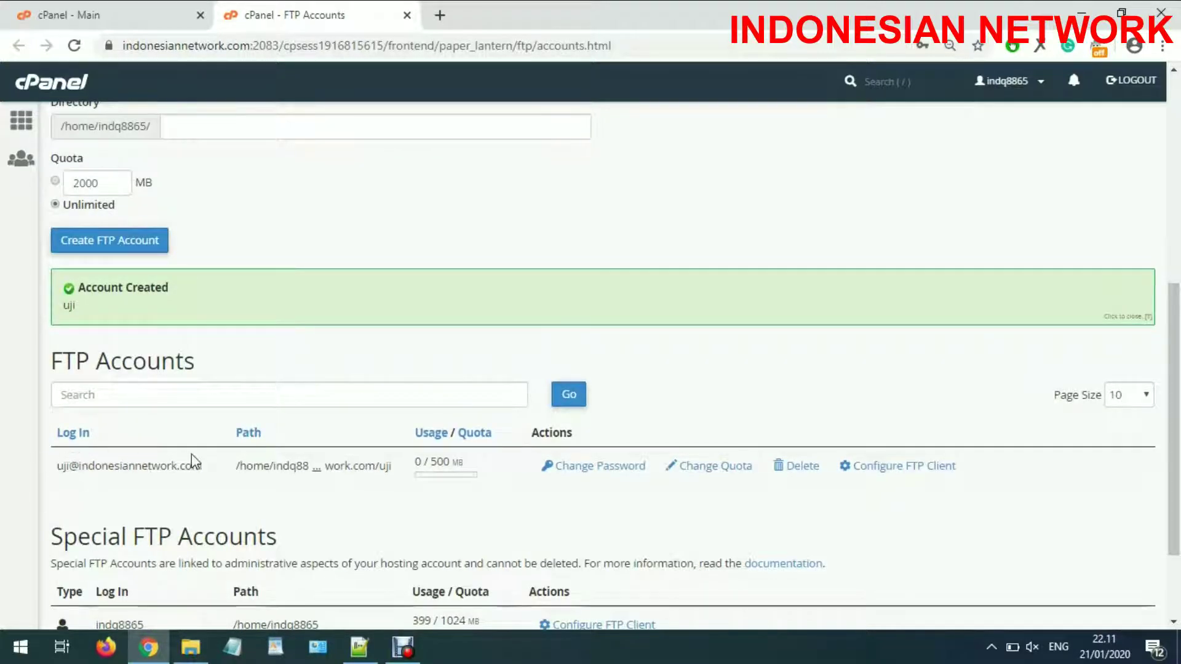
scroll(195, 460, down, 2)
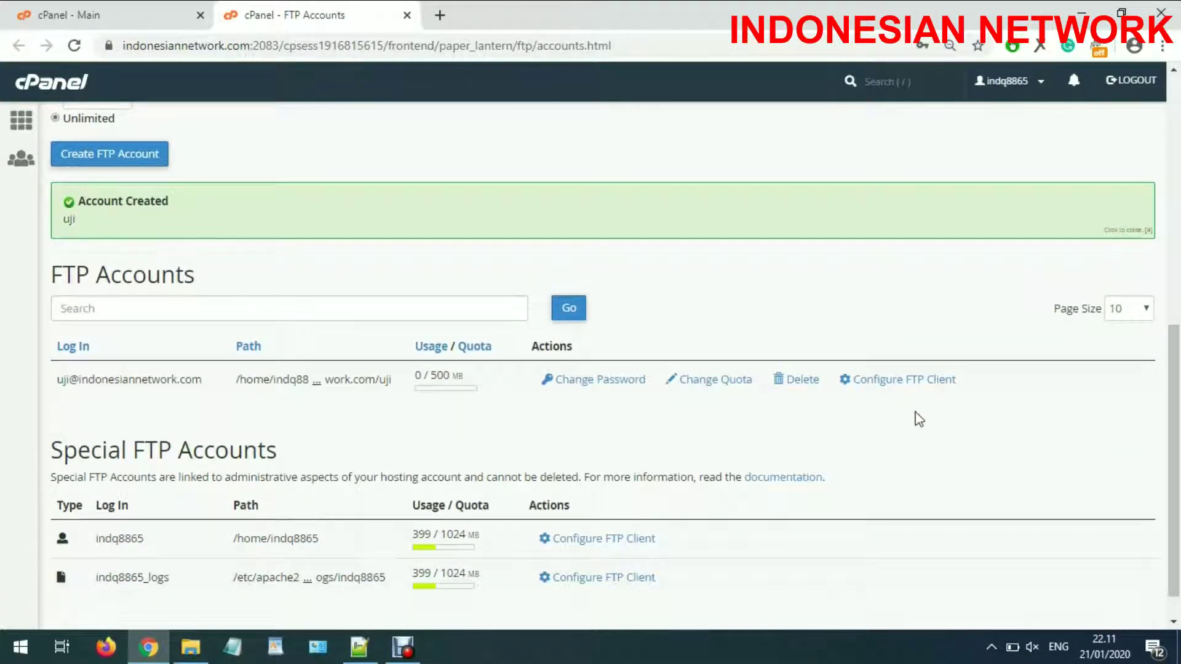
scroll(909, 413, up, 2)
scroll(909, 420, up, 2)
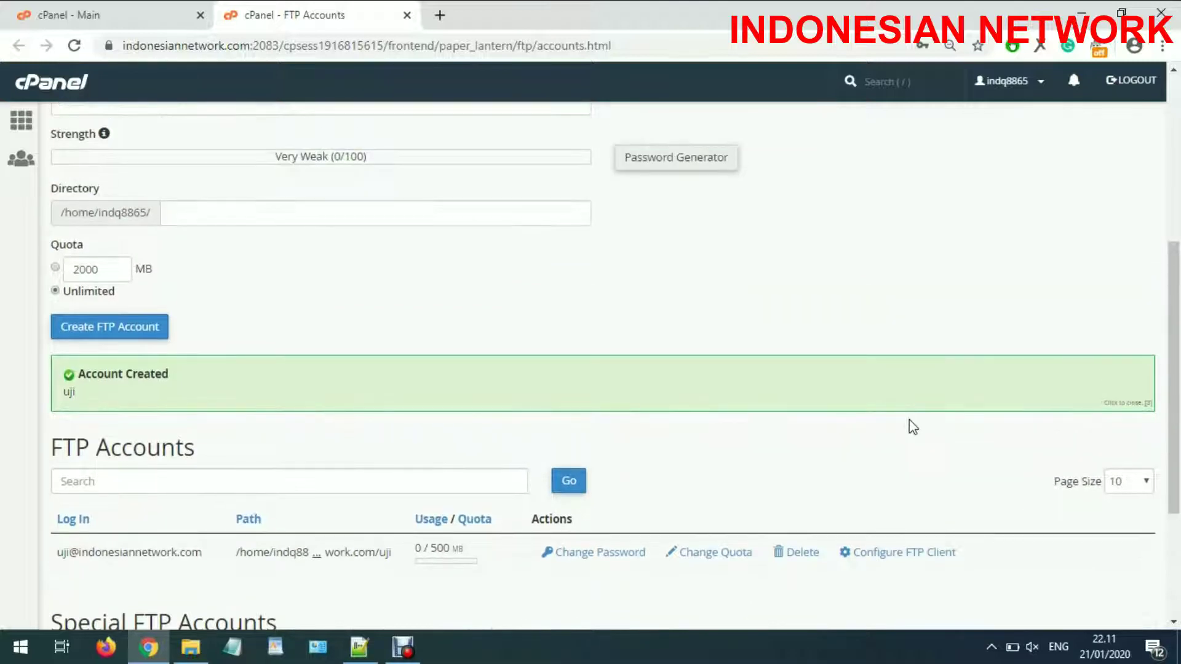
Show uji's FTP client settings (ftp.indonesiannetwork.com, port 21) and open a blank browser tab.
click(911, 554)
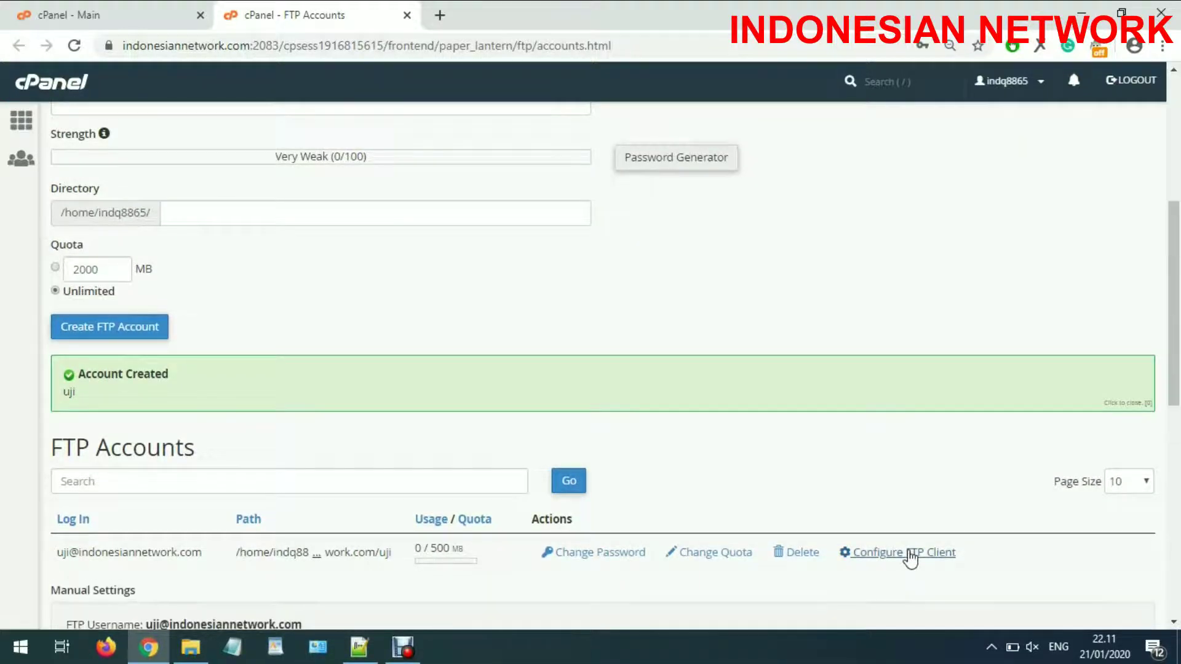
scroll(855, 515, down, 2)
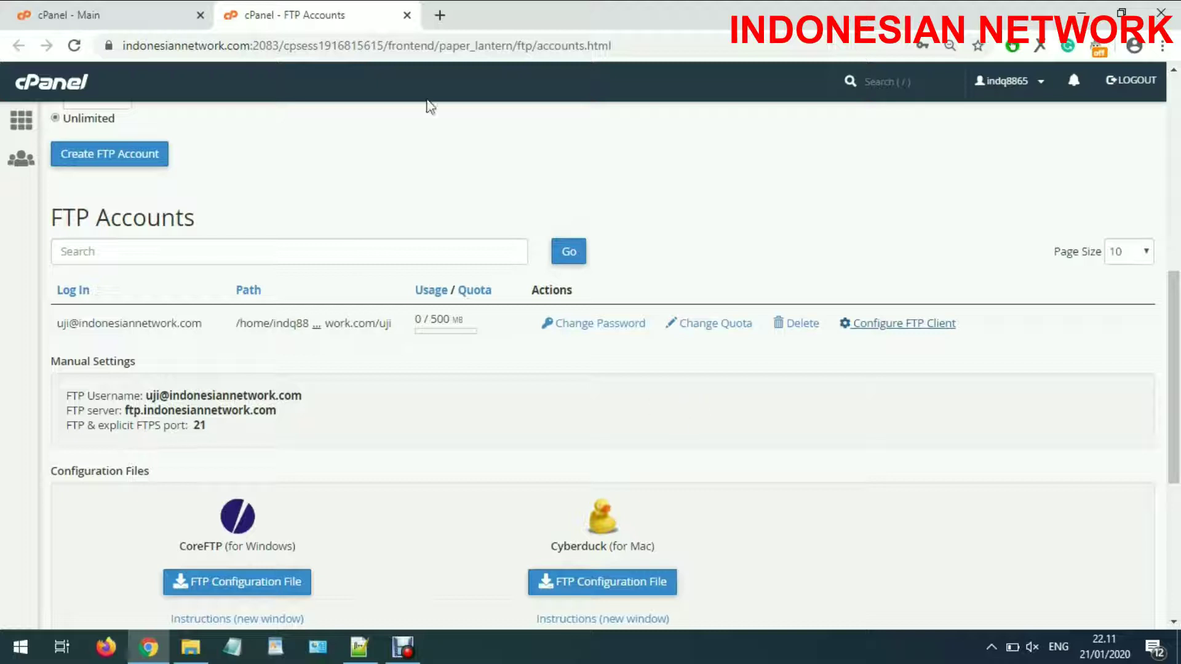
click(440, 15)
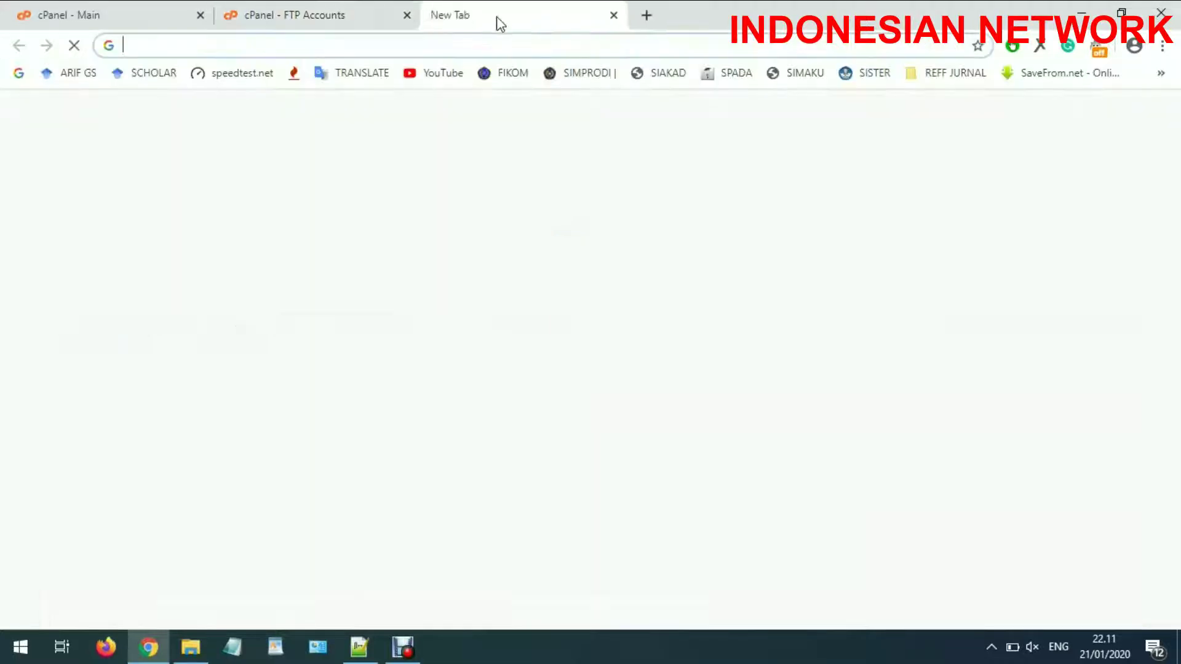
Save the copied password after the word 'password' in the new tab.
text(pass)
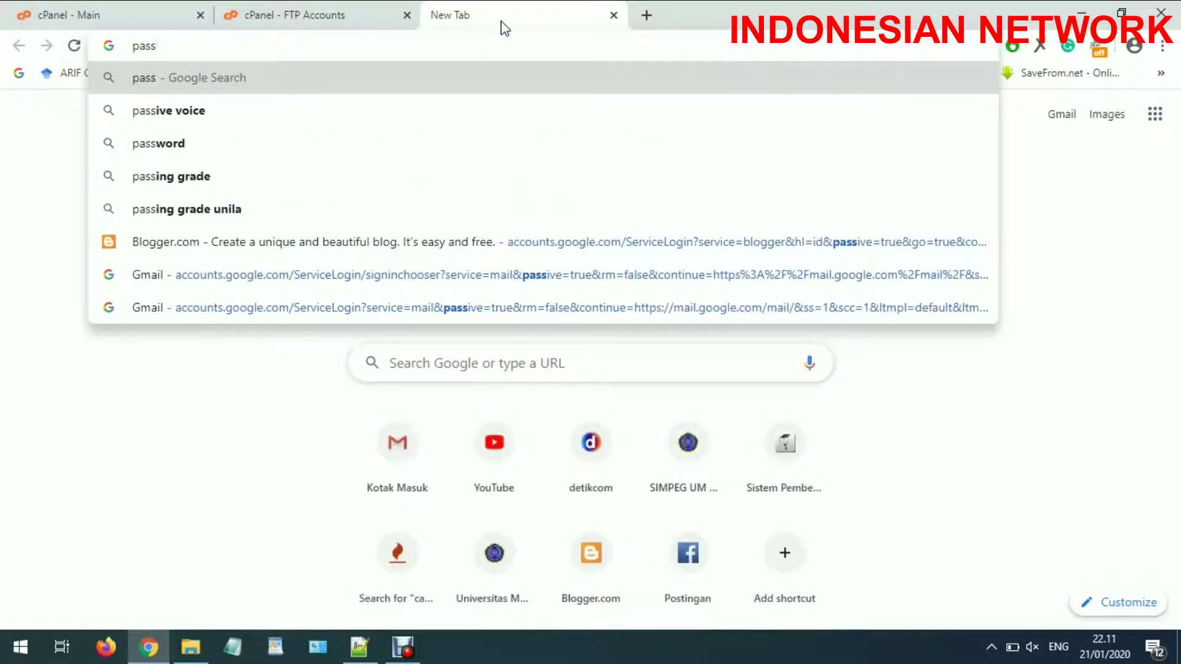
text(word)
key(ctrl+v)
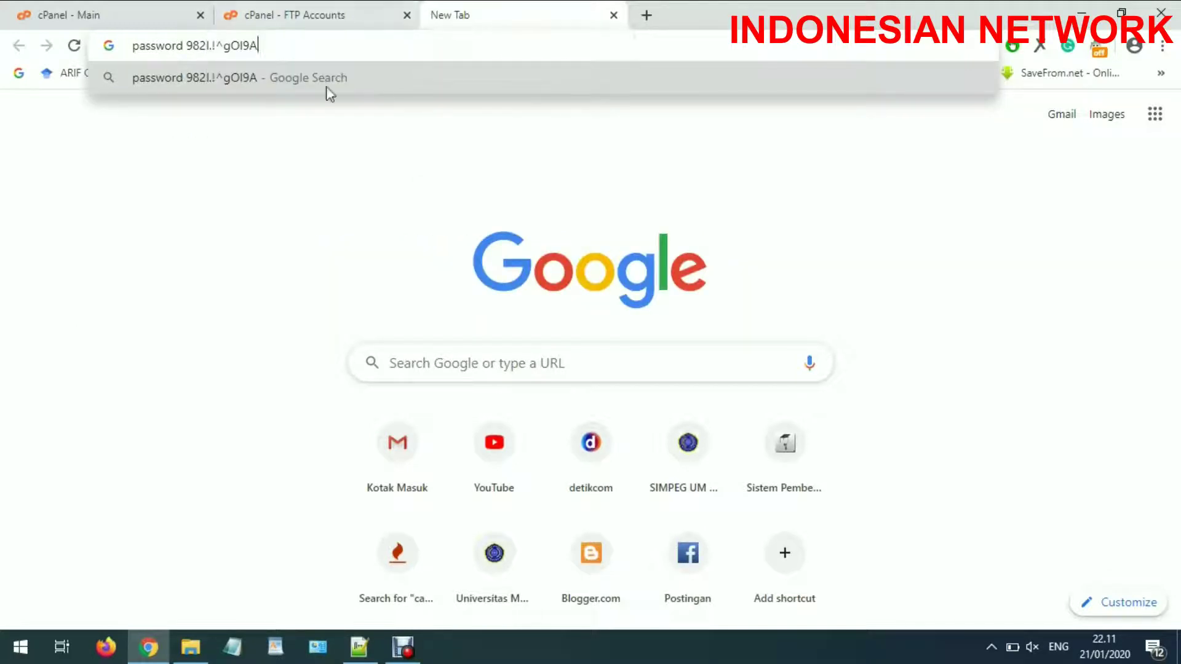
click(286, 7)
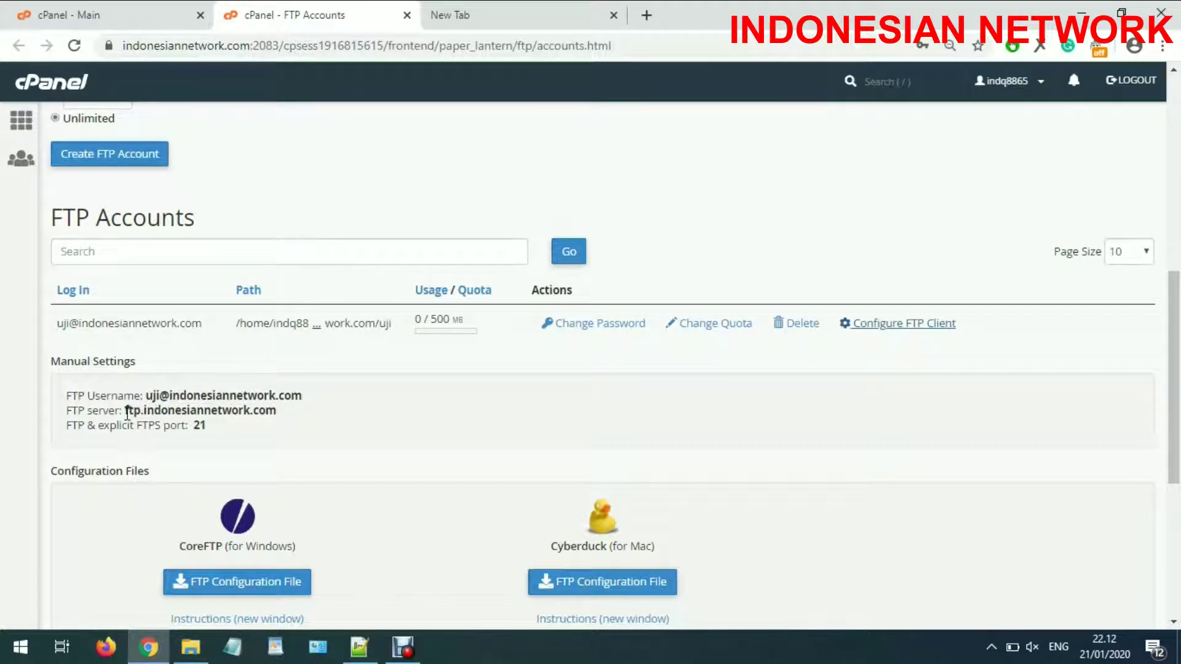
Copy the FTP server address and select File Explorer's current folder path.
drag(126, 413, 292, 416)
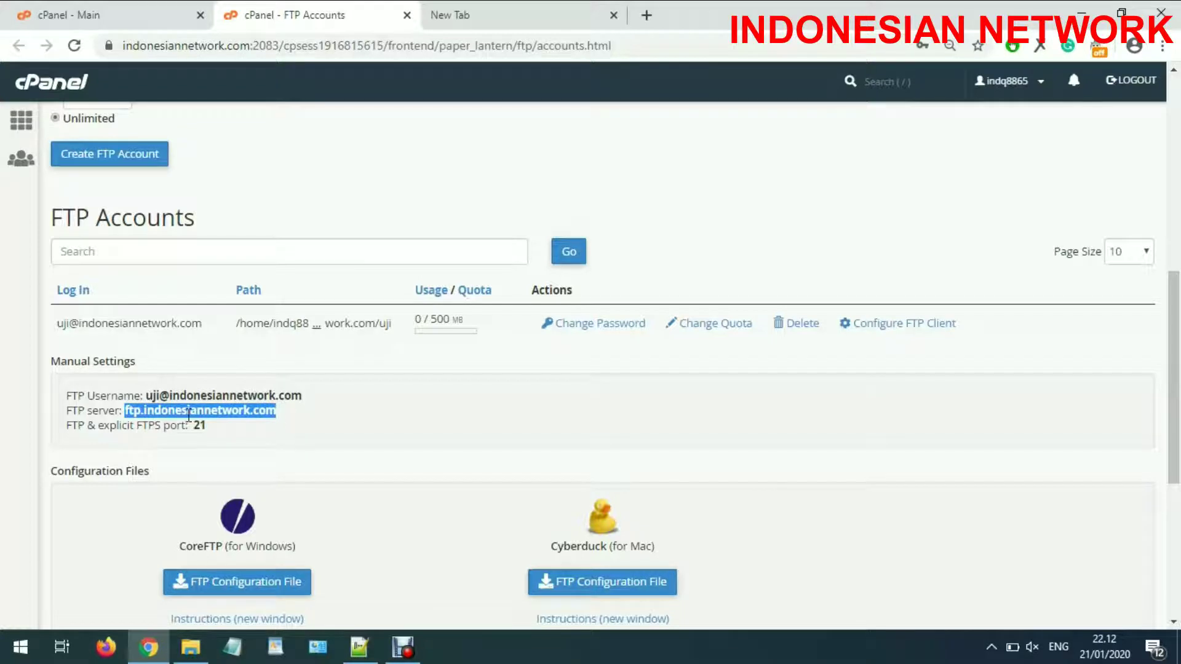
right_click(189, 414)
click(246, 425)
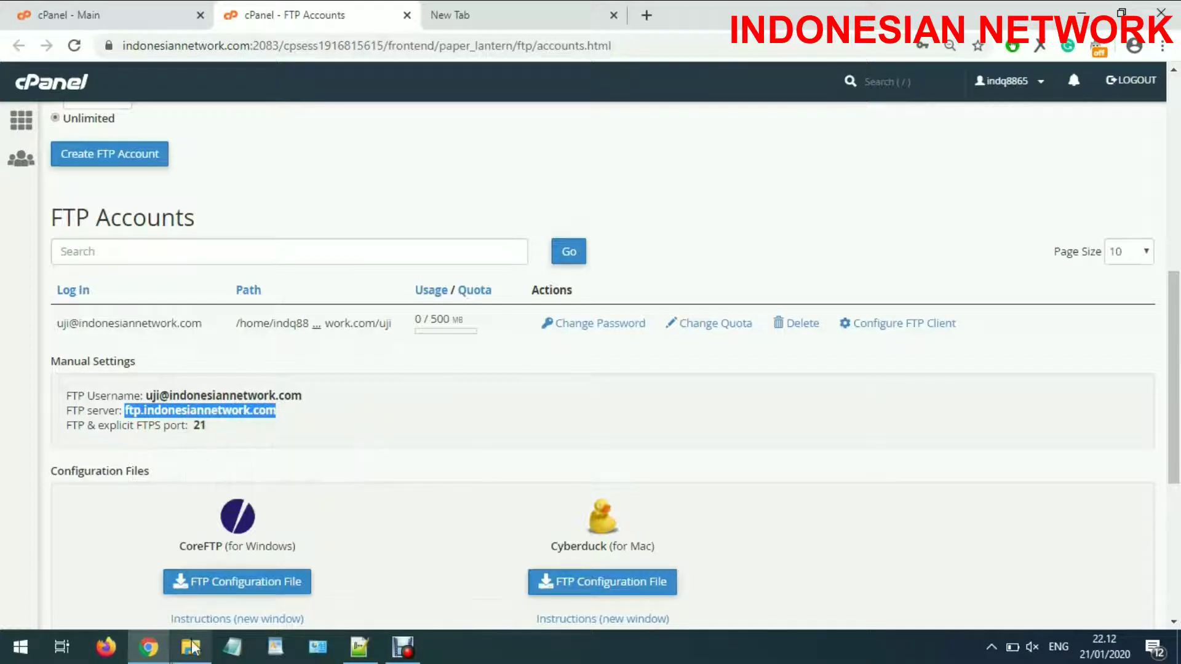
click(192, 648)
click(233, 57)
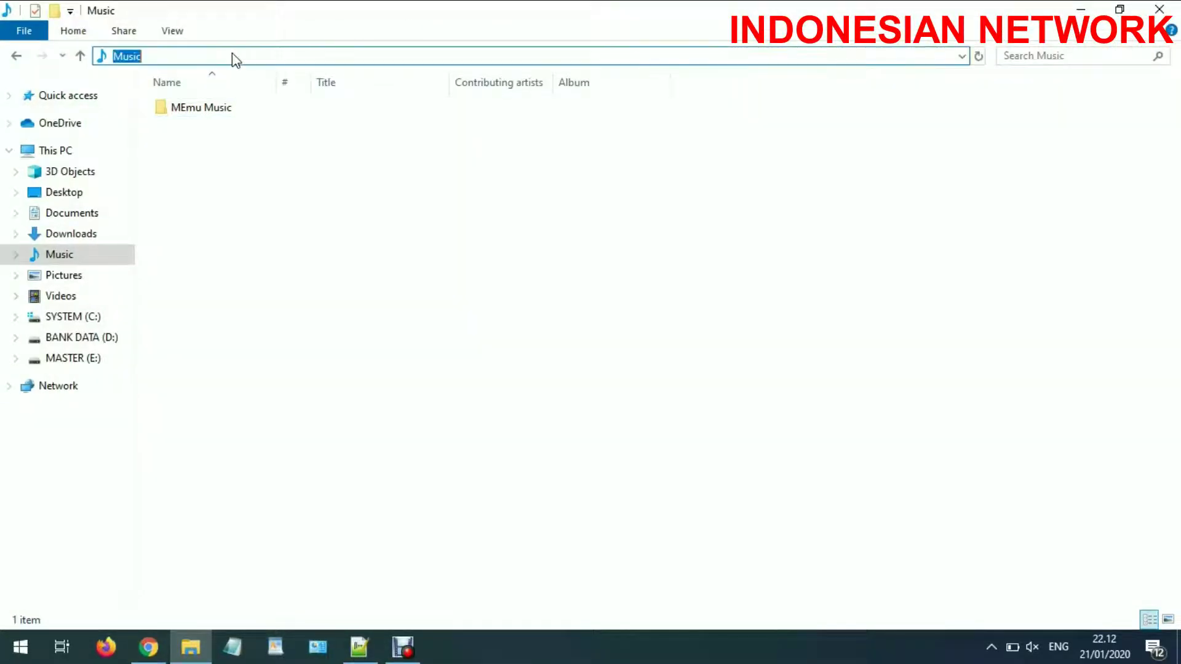
Go to the FTP server ftp.indonesiannetwork.com in File Explorer.
key(ctrl+v)
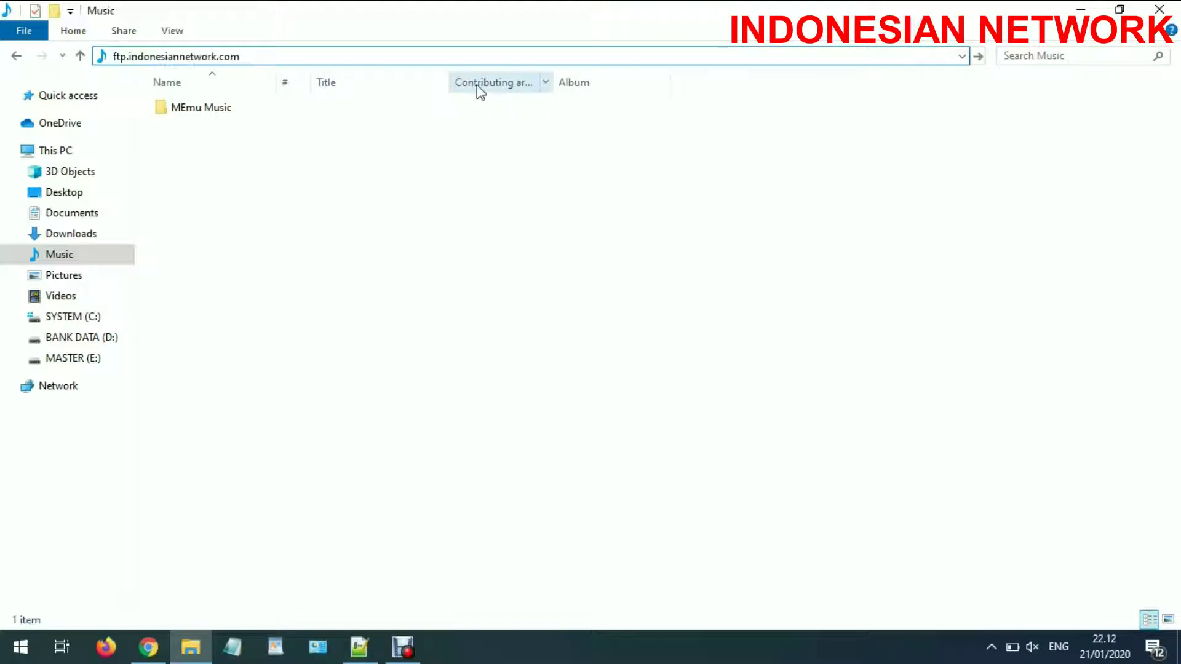
key(Return)
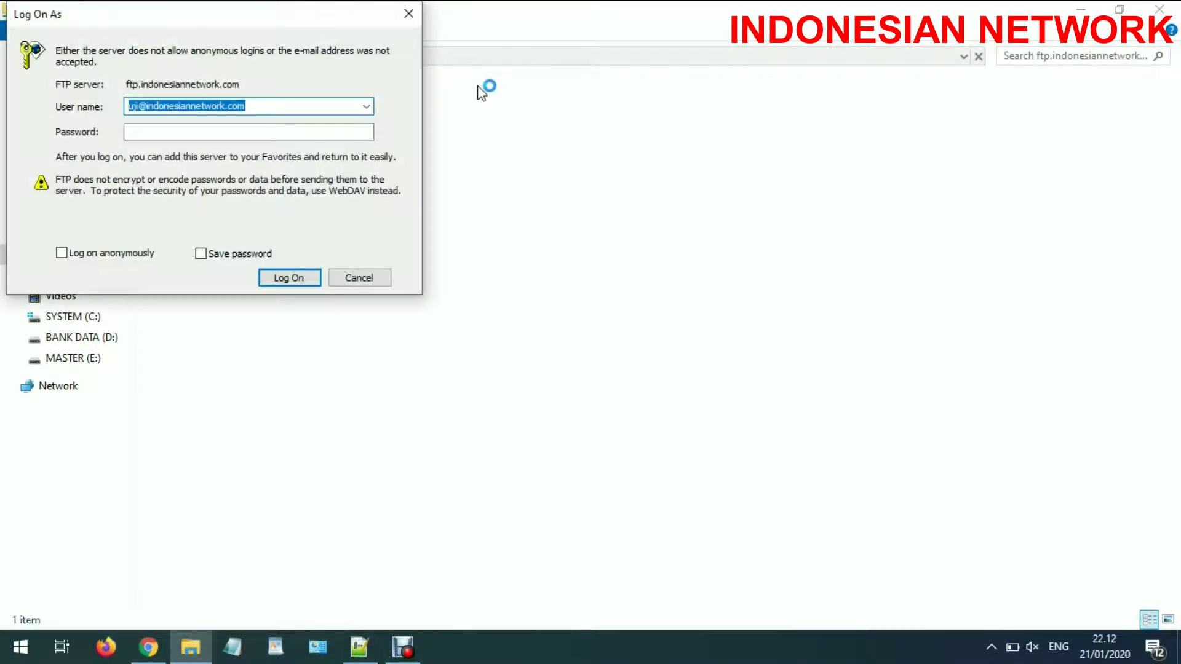
click(261, 106)
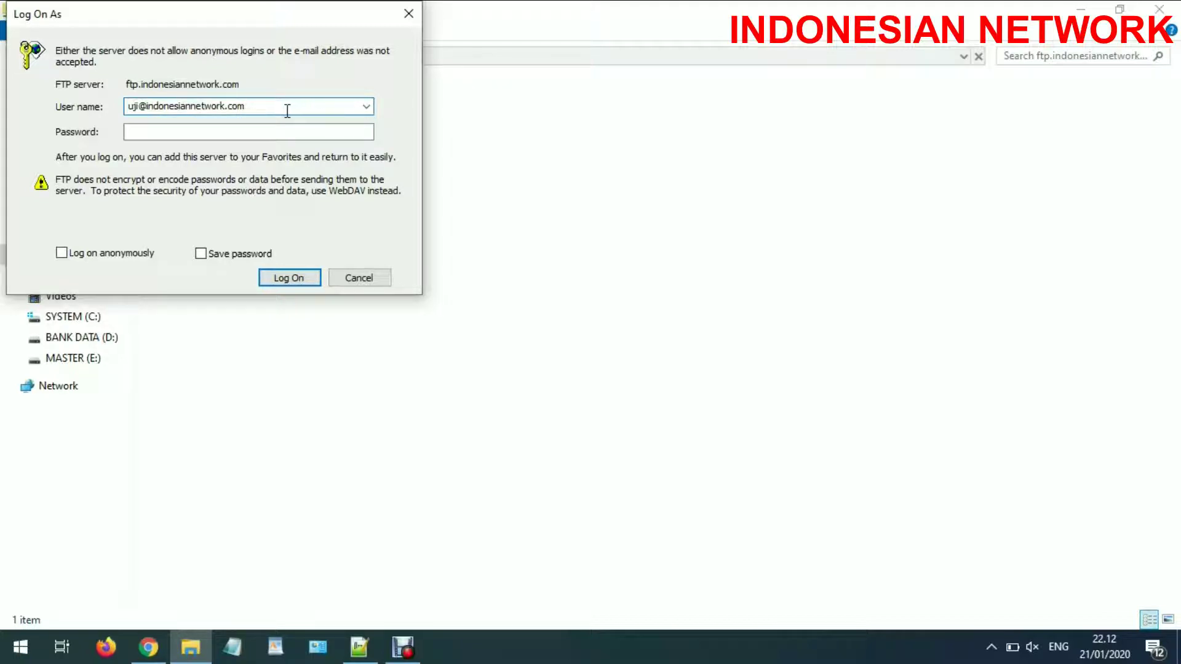
Fill the Log On As user name with the FTP account's username copied from cPanel.
click(148, 647)
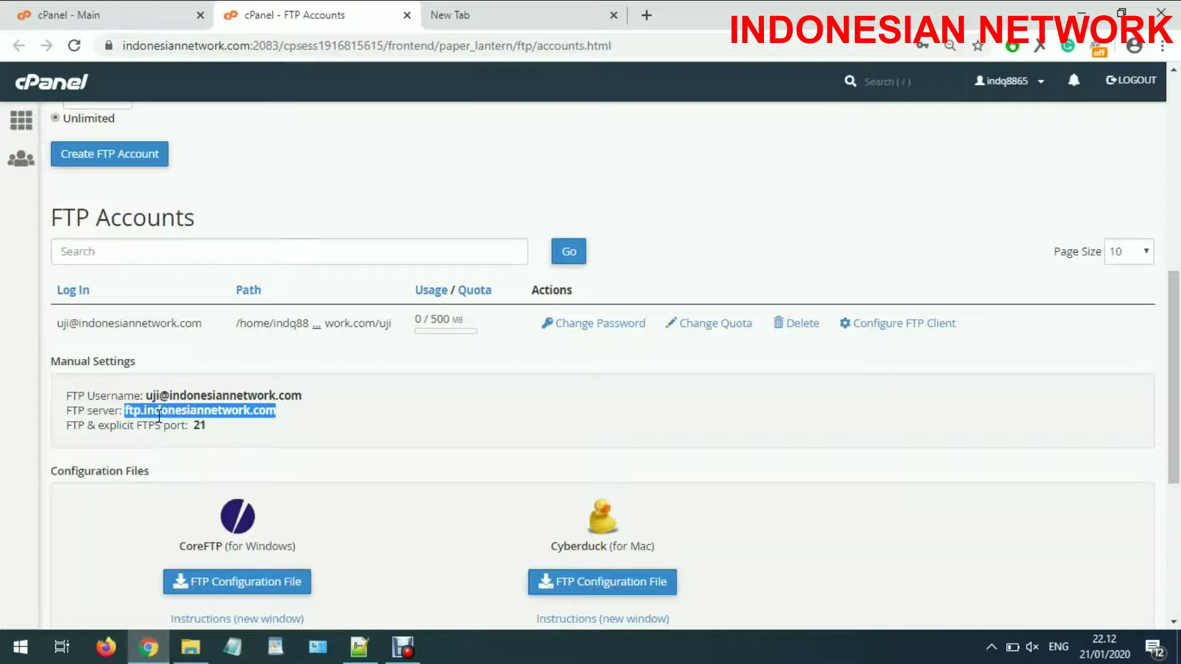
drag(149, 396, 302, 397)
right_click(284, 397)
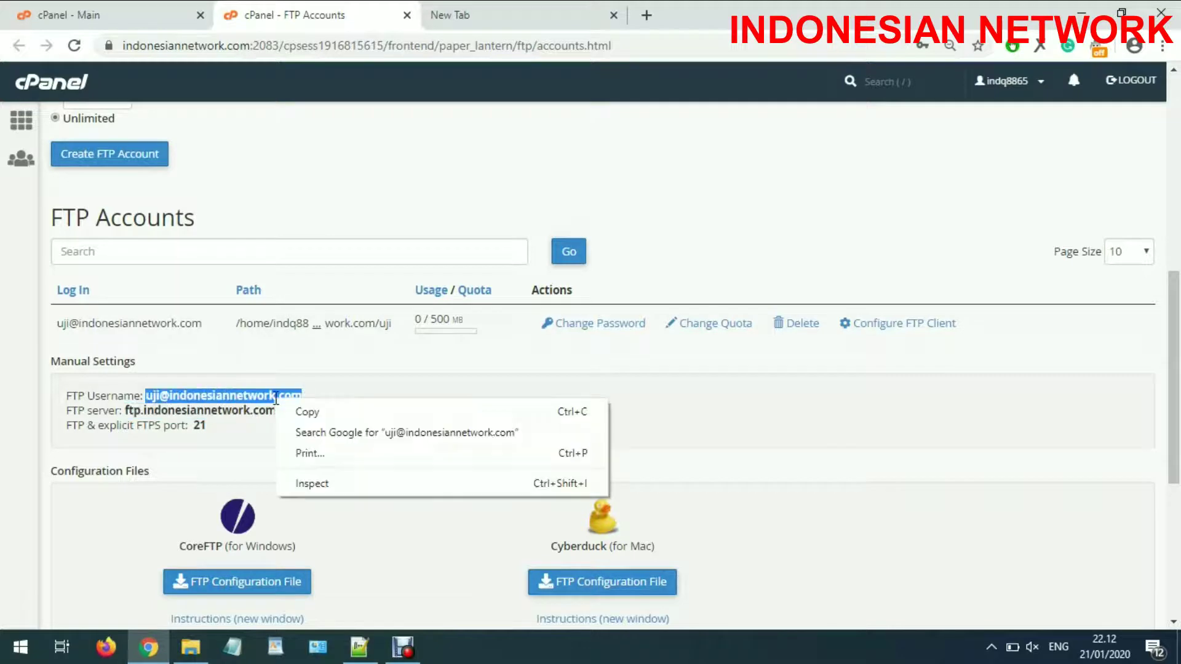
click(302, 411)
click(190, 647)
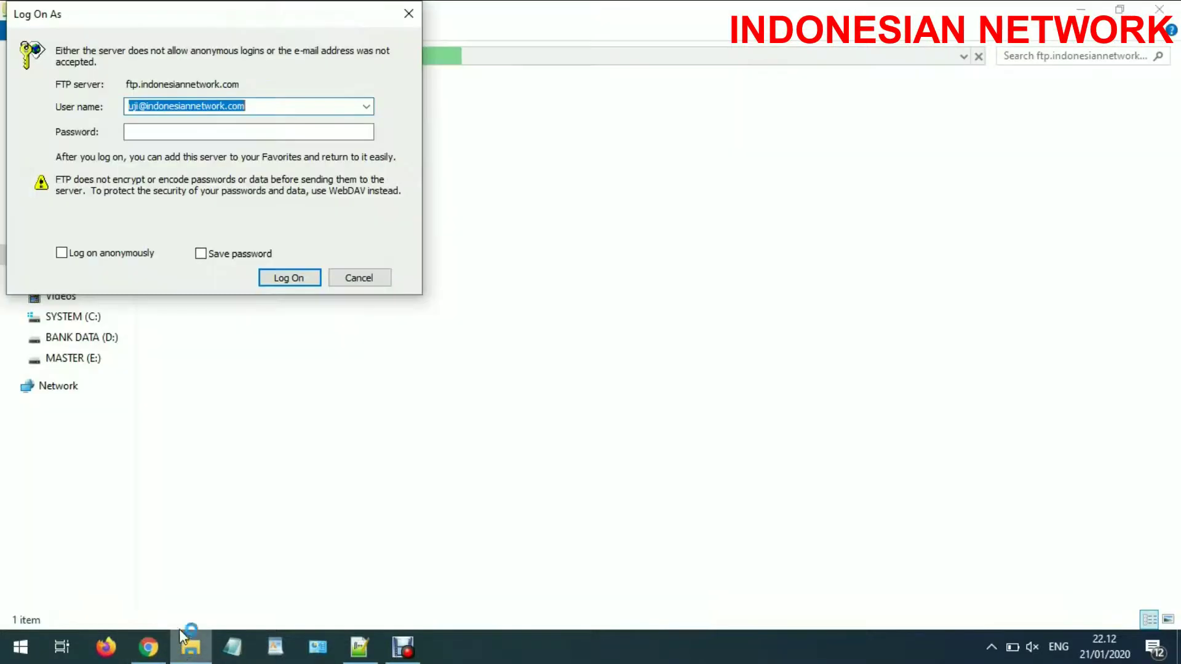
key(ctrl+v)
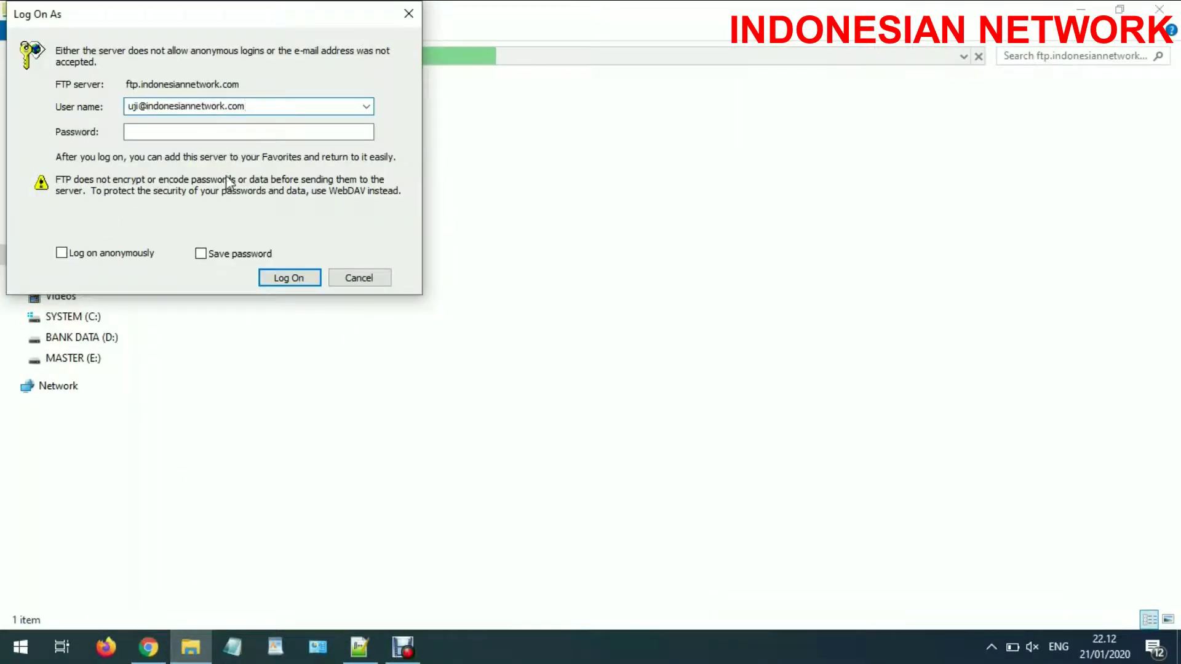
Enter the account password saved in the other tab and log on to the FTP server.
click(147, 647)
click(449, 15)
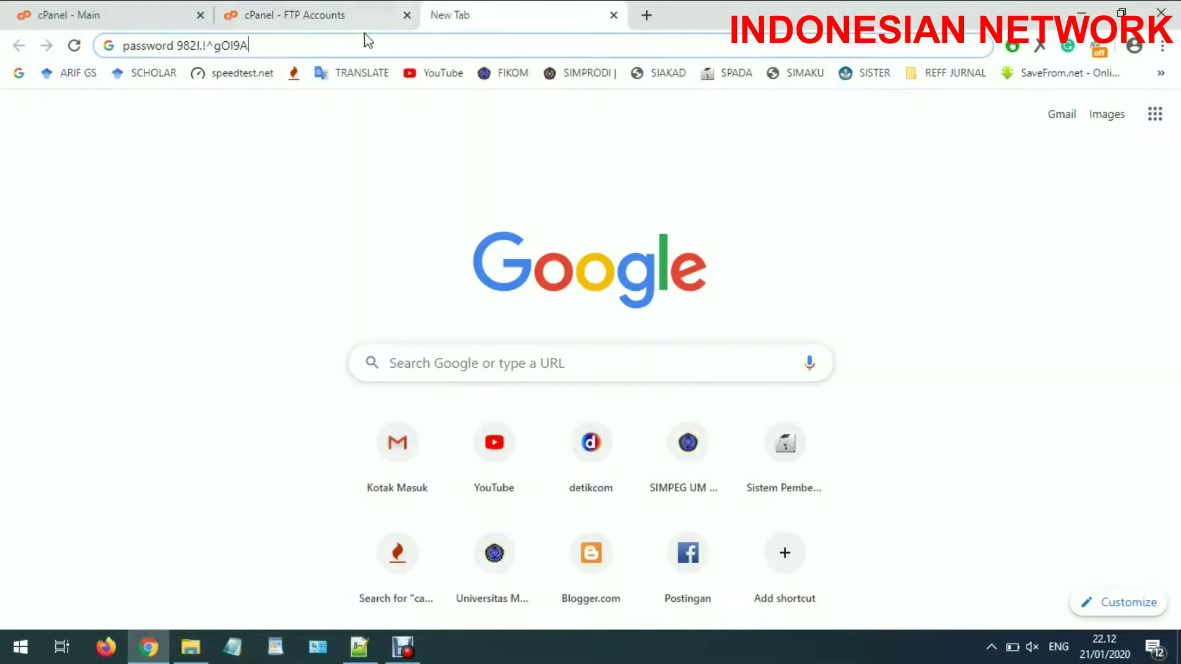
drag(178, 46, 278, 46)
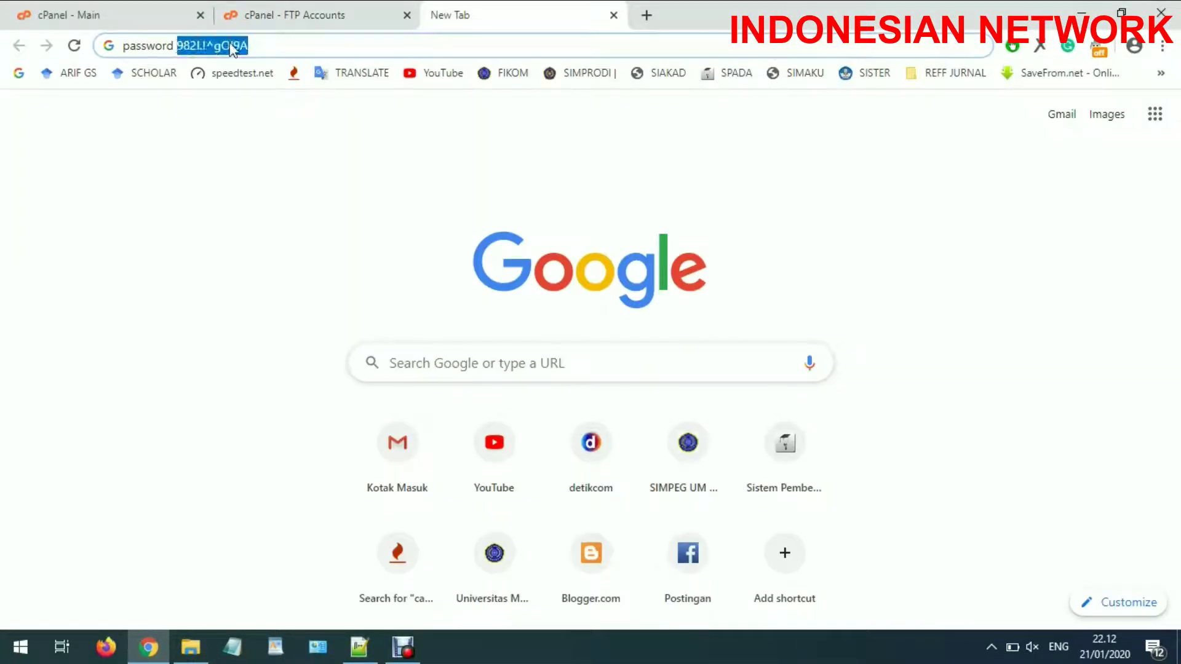
right_click(232, 50)
click(264, 114)
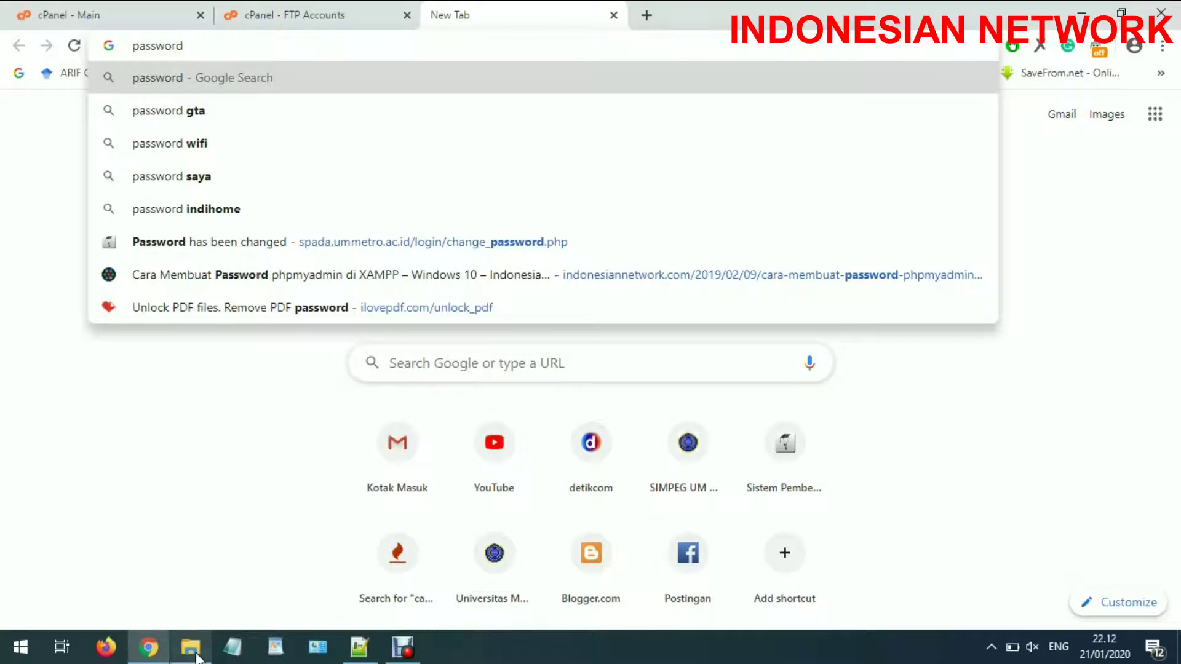
click(191, 647)
click(146, 132)
key(ctrl+v)
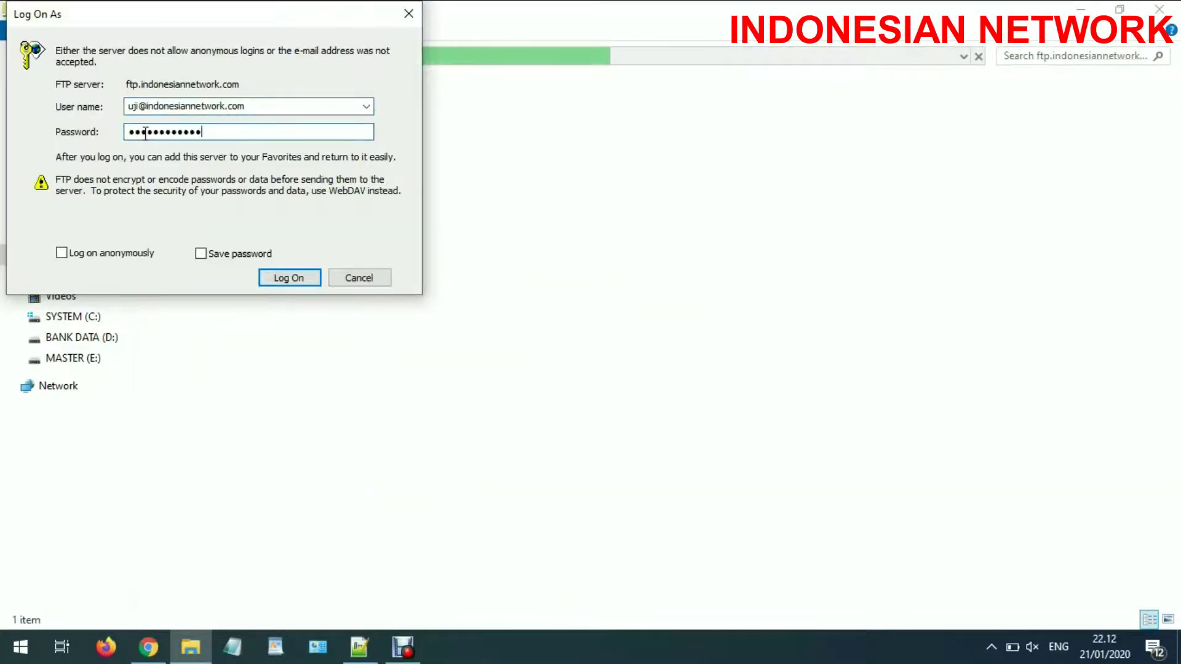
click(280, 278)
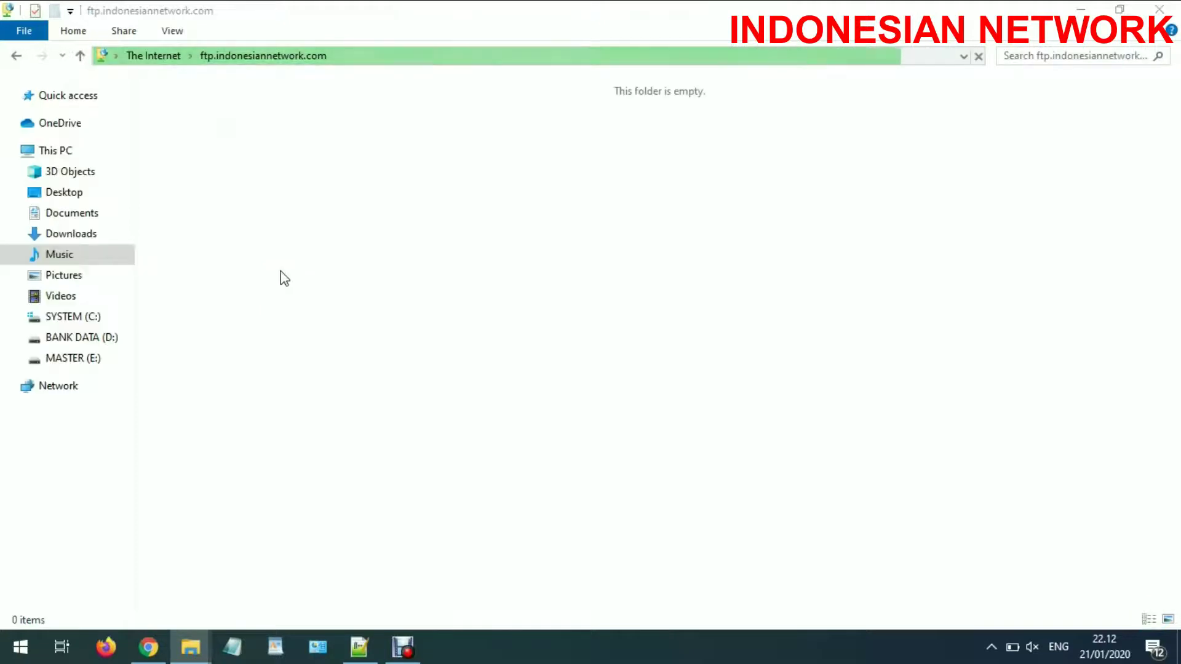
Try to create a new folder in the FTP folder.
right_click(470, 134)
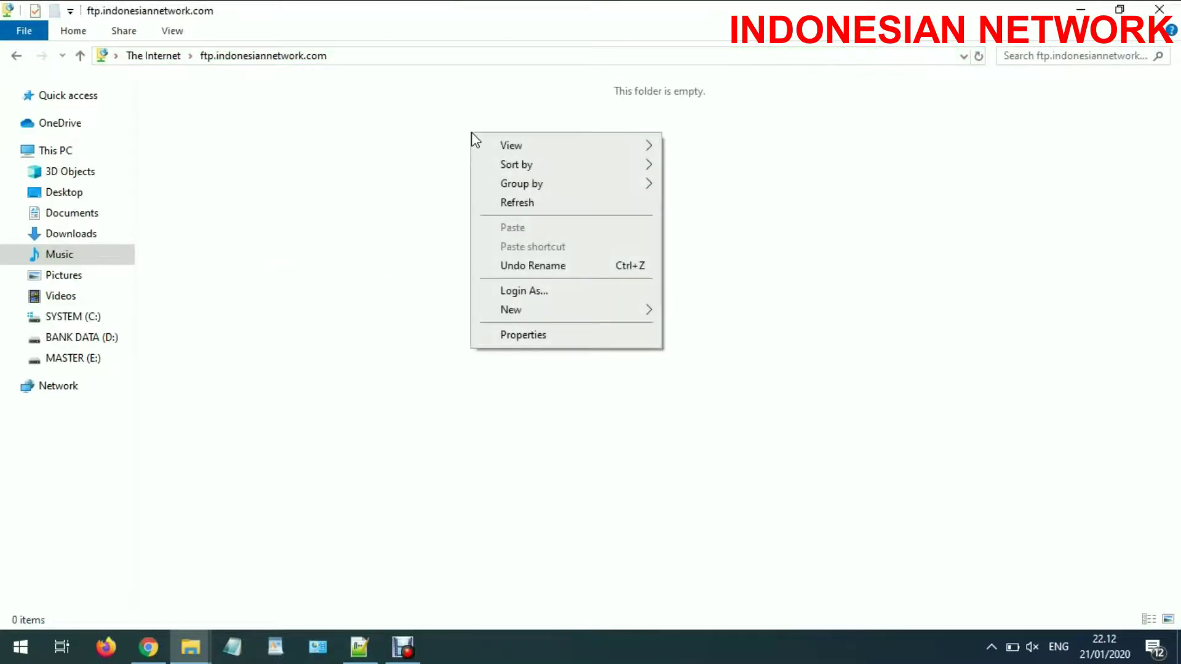
mouse_move(604, 311)
click(671, 309)
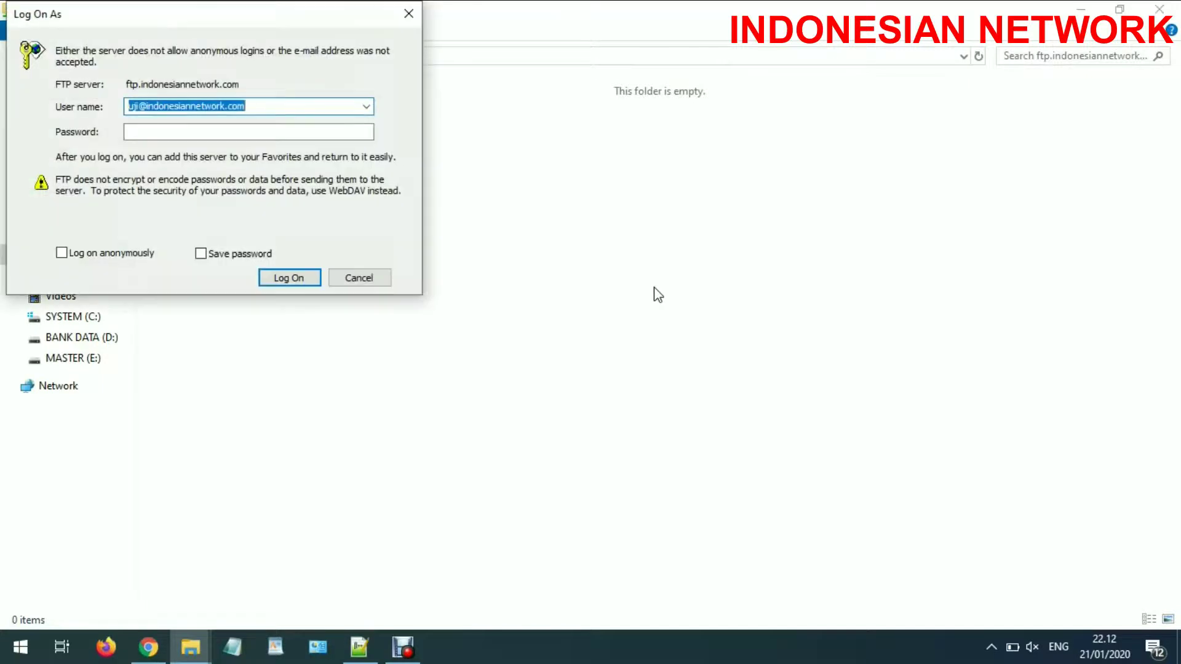
Re-enter the account password, log on, and dismiss the network access denied error.
click(142, 132)
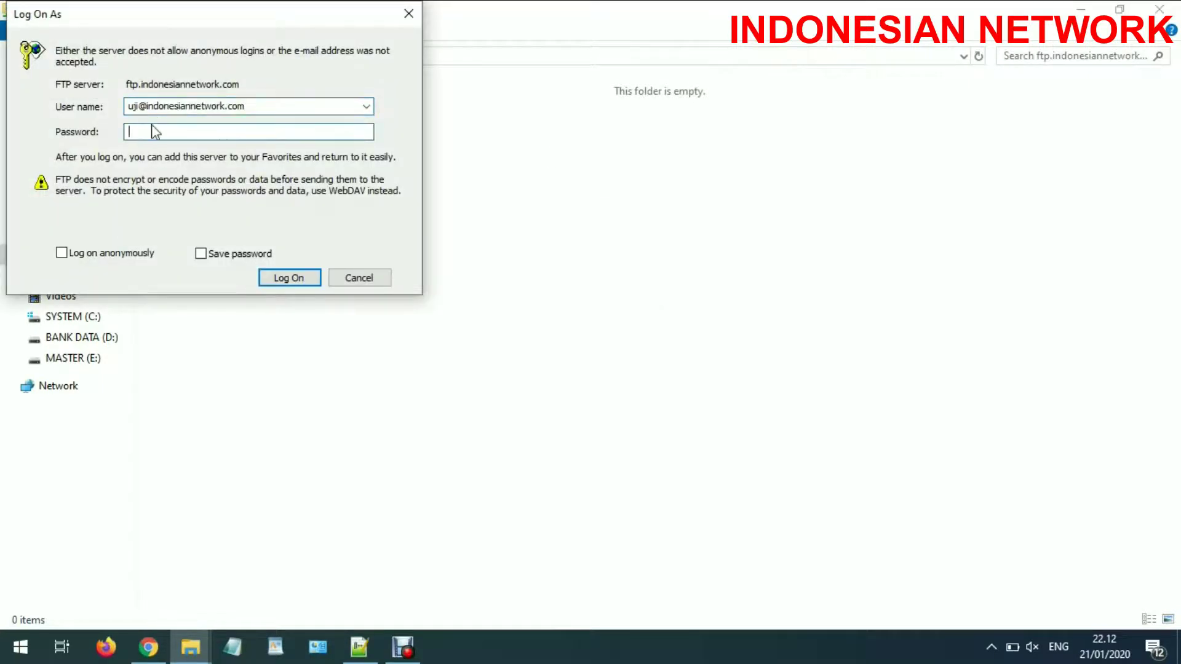
key(ctrl+v)
click(298, 267)
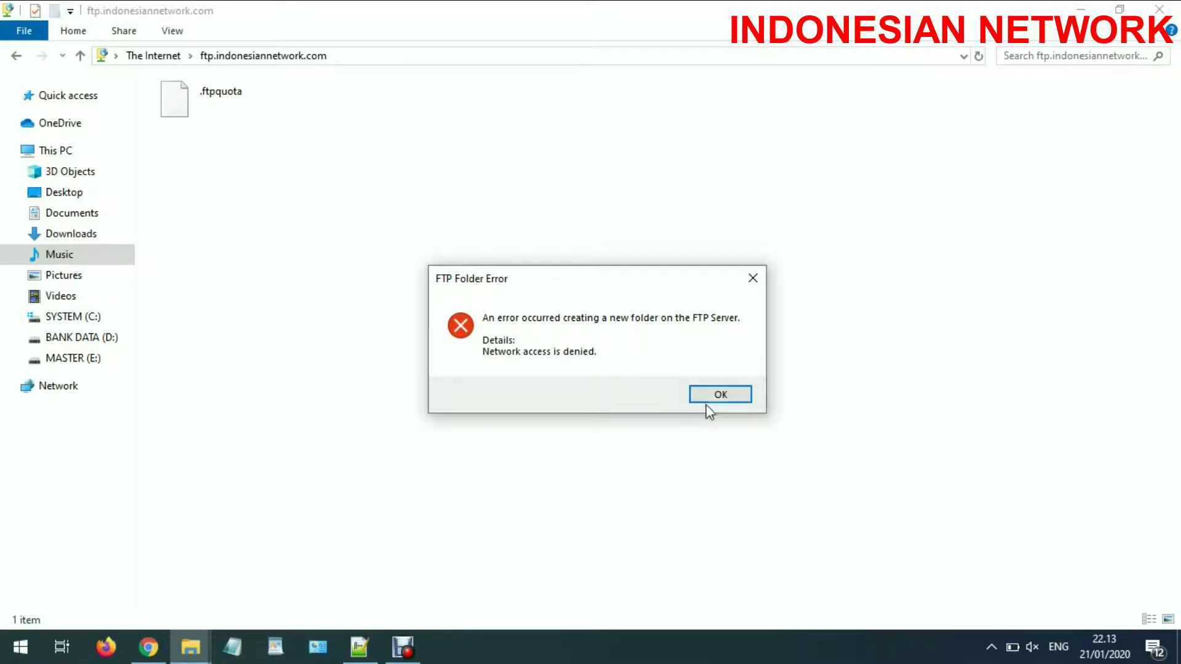
click(720, 394)
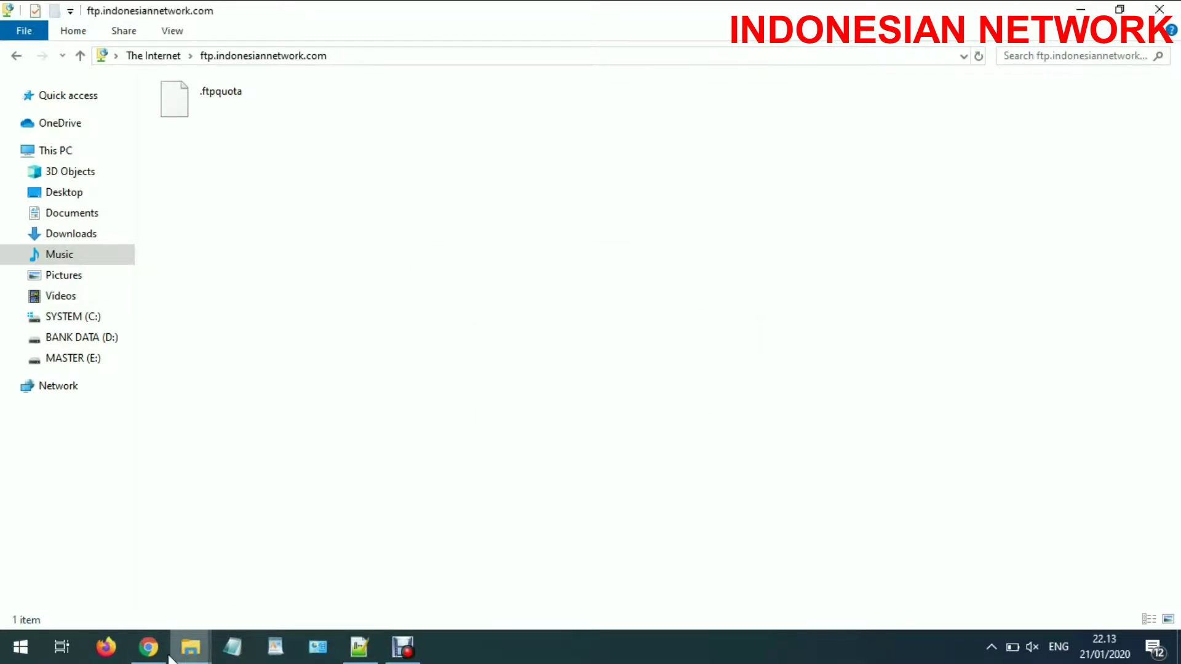
click(149, 647)
Copy the folder name uji from the FTP account's directory path.
click(293, 17)
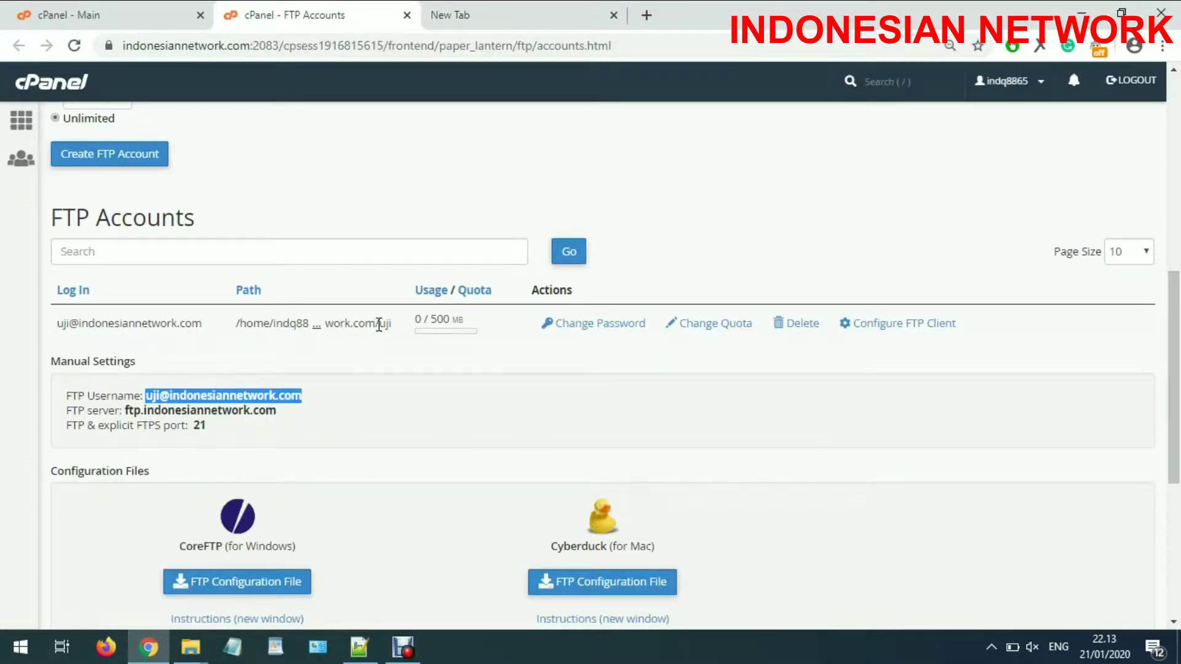
click(395, 331)
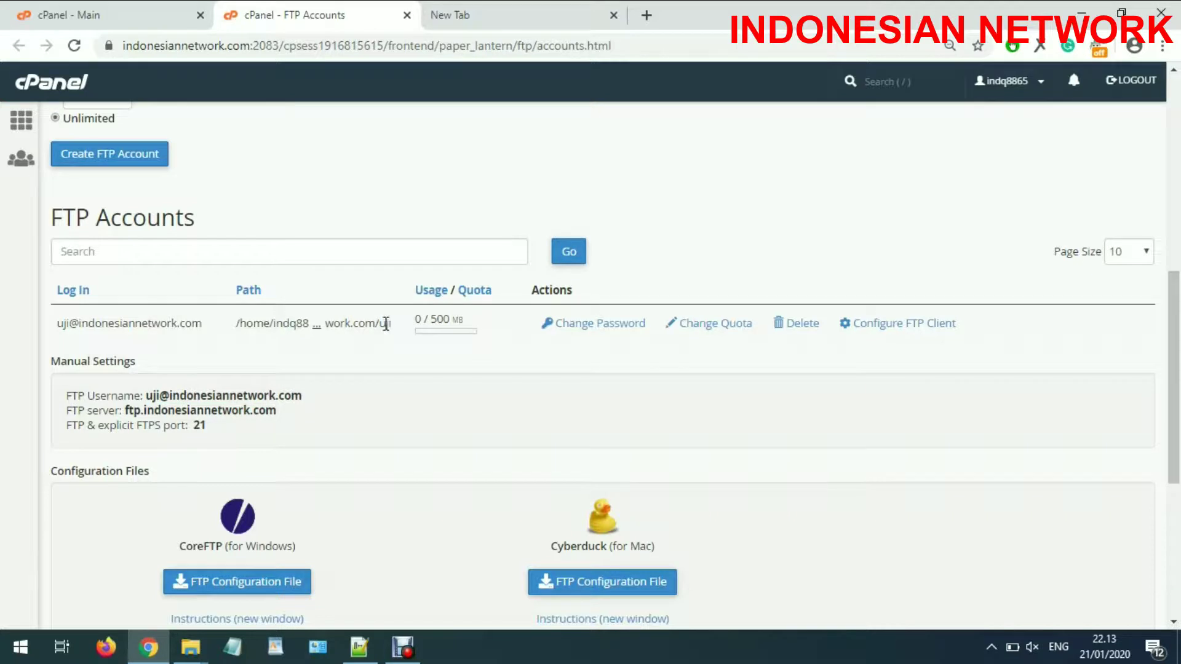
drag(386, 323, 396, 328)
right_click(394, 331)
click(409, 338)
Open File Manager in a new tab and search for uji.
click(42, 9)
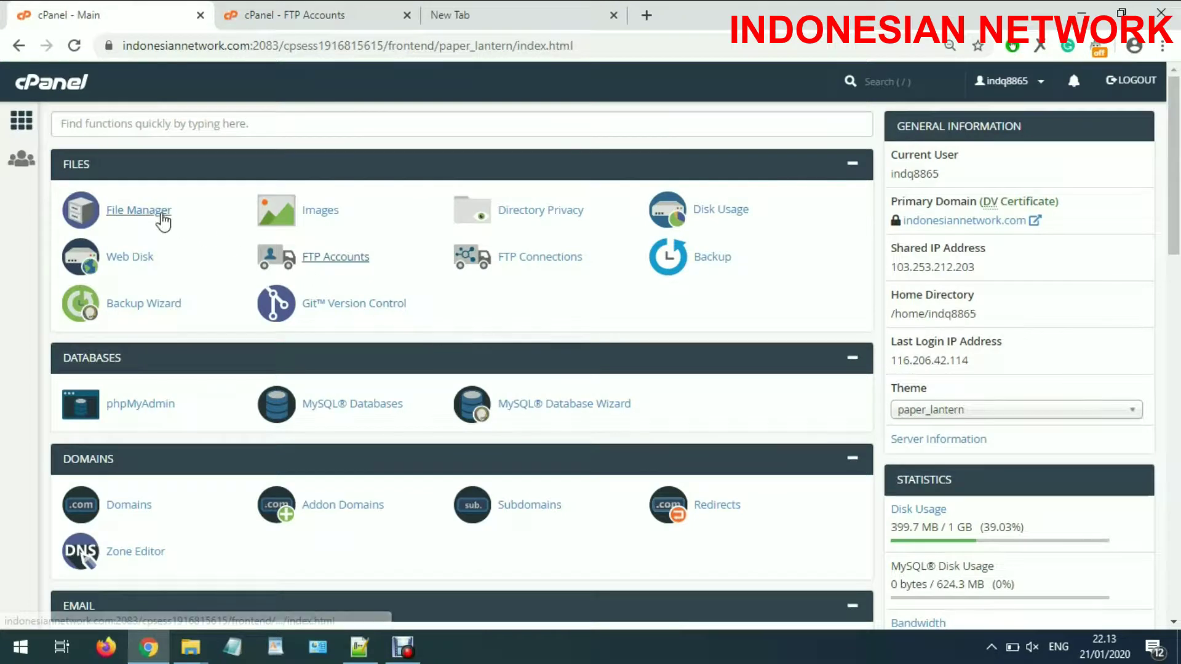
right_click(163, 222)
click(197, 226)
click(285, 13)
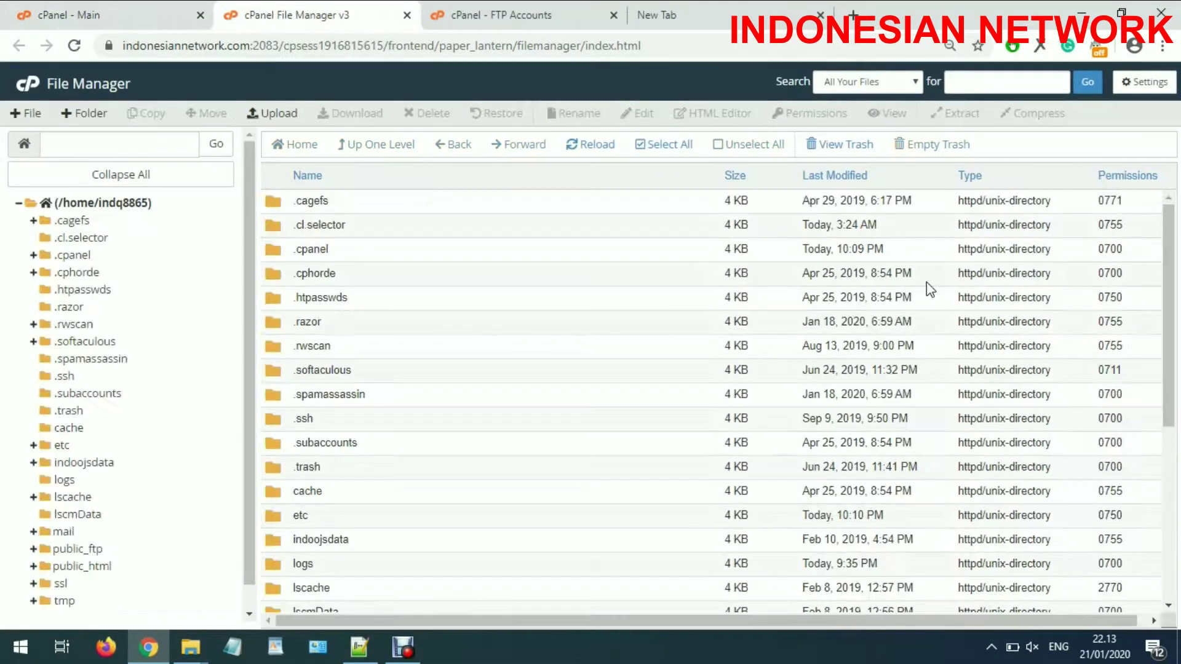
click(975, 91)
text(uji)
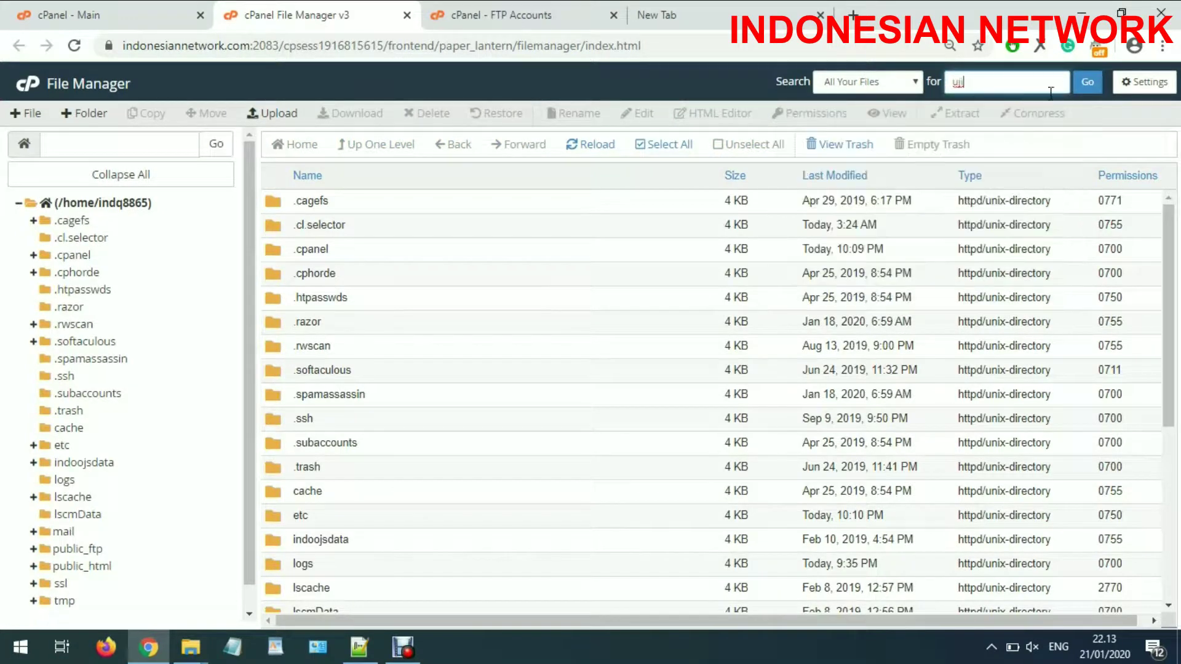
click(1078, 90)
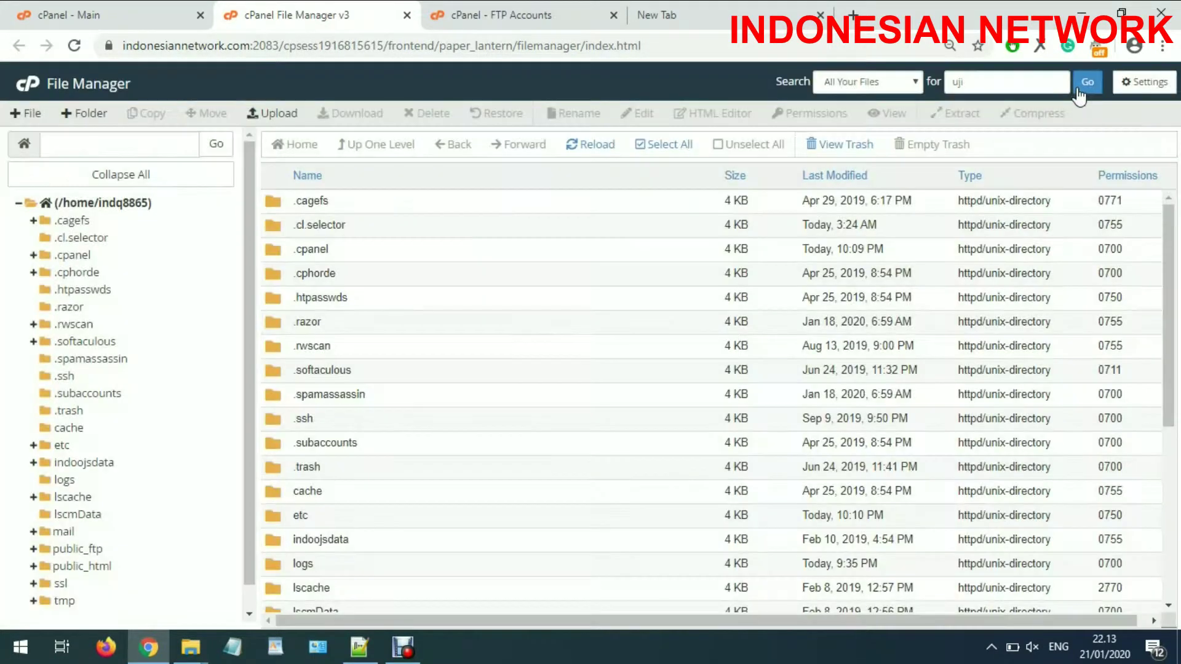
double_click(552, 289)
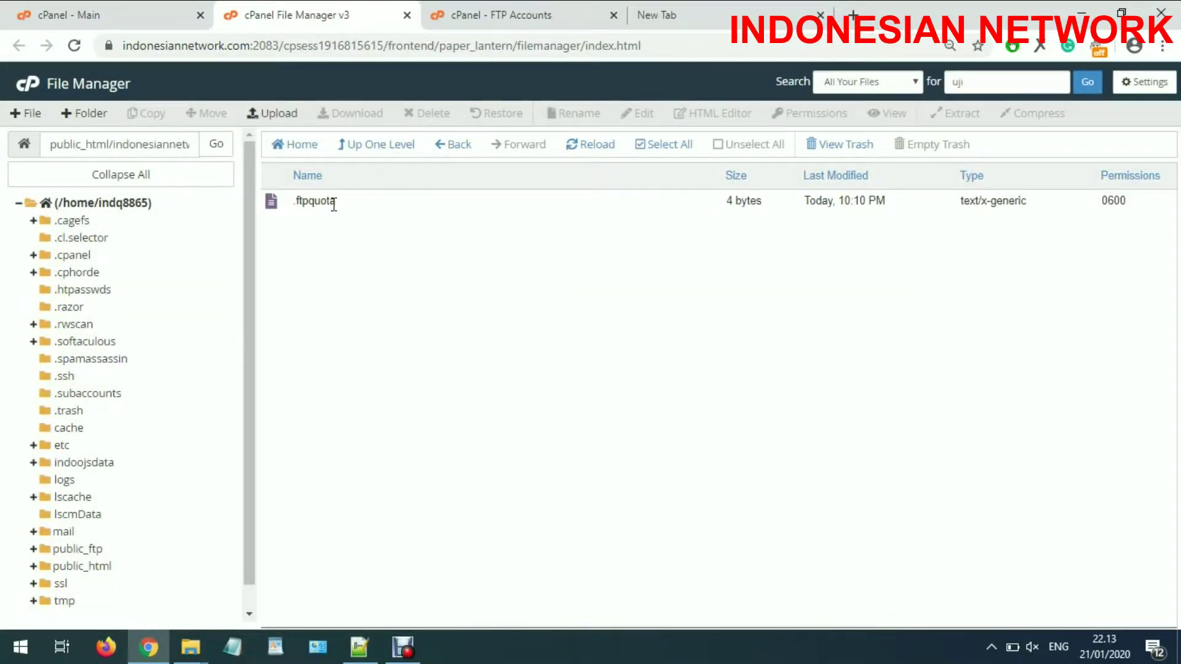
Change the uji folder's permissions from 0755 to 0777.
click(395, 147)
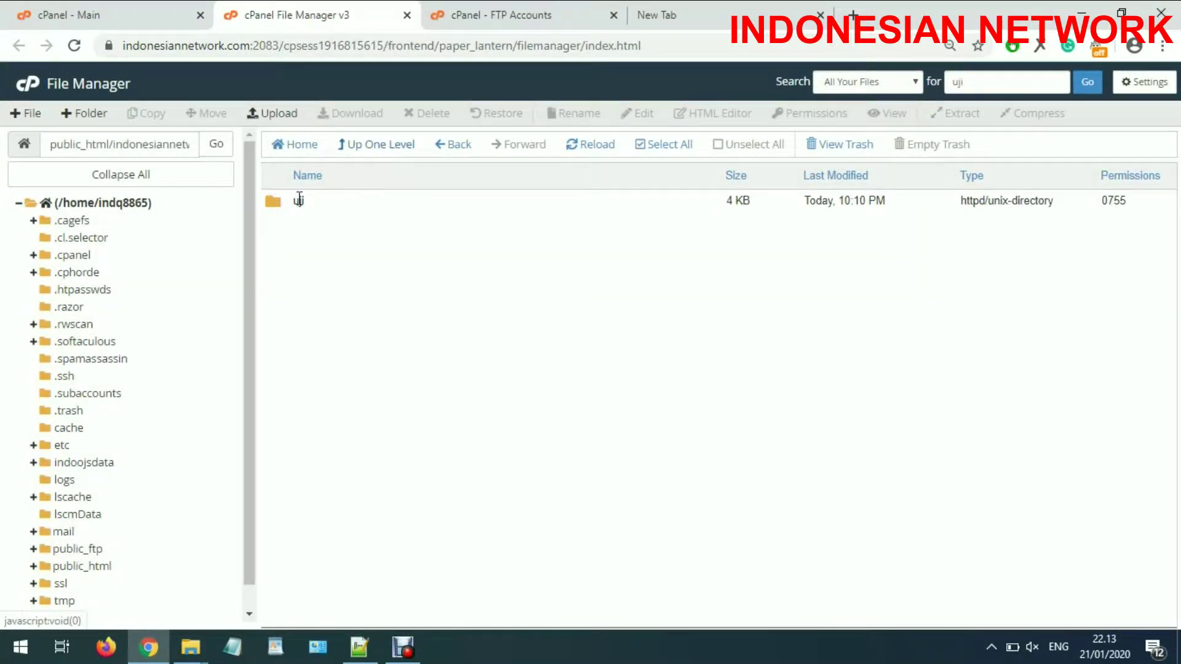
click(299, 199)
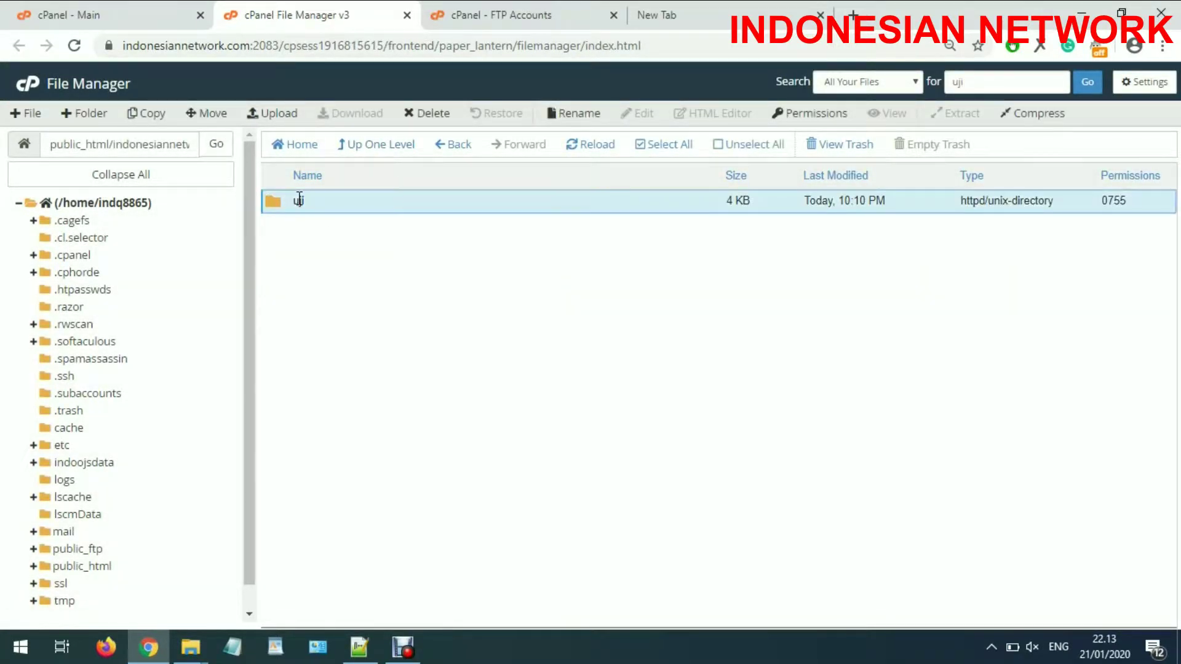
right_click(609, 209)
click(673, 285)
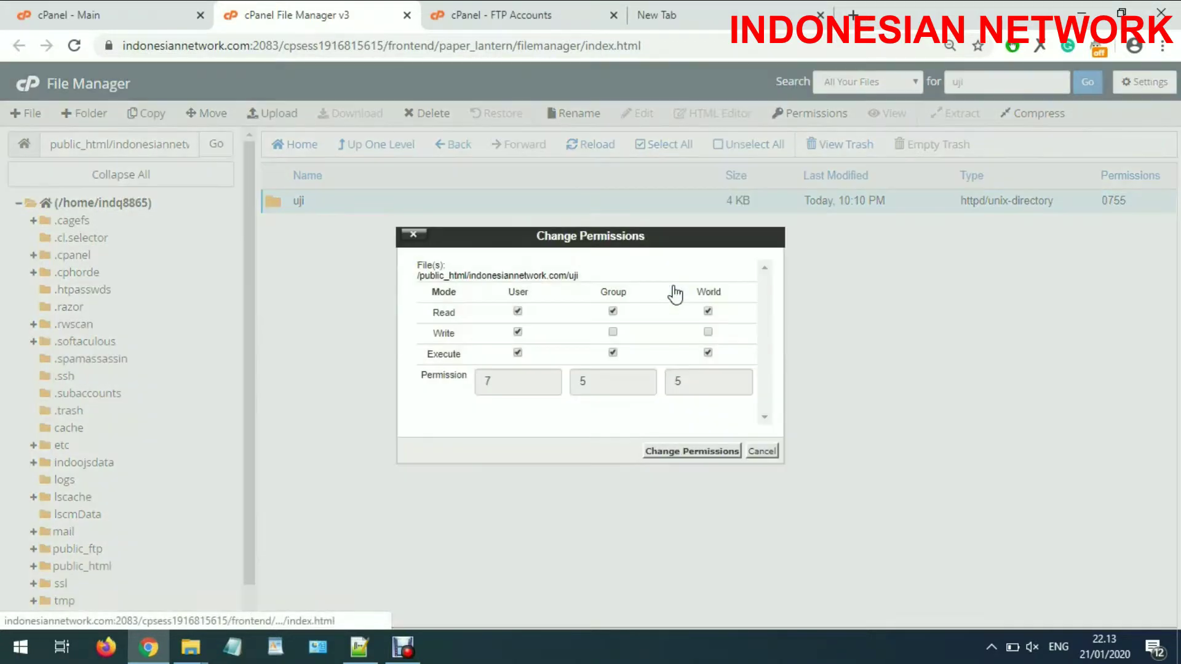
click(613, 332)
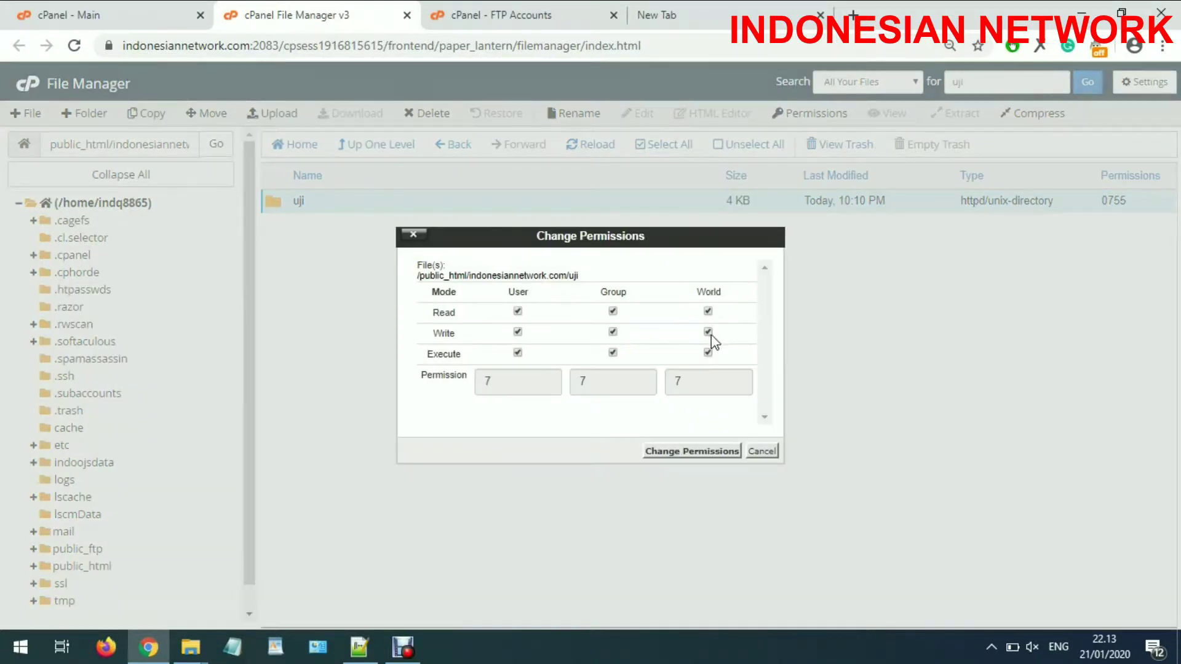
click(692, 451)
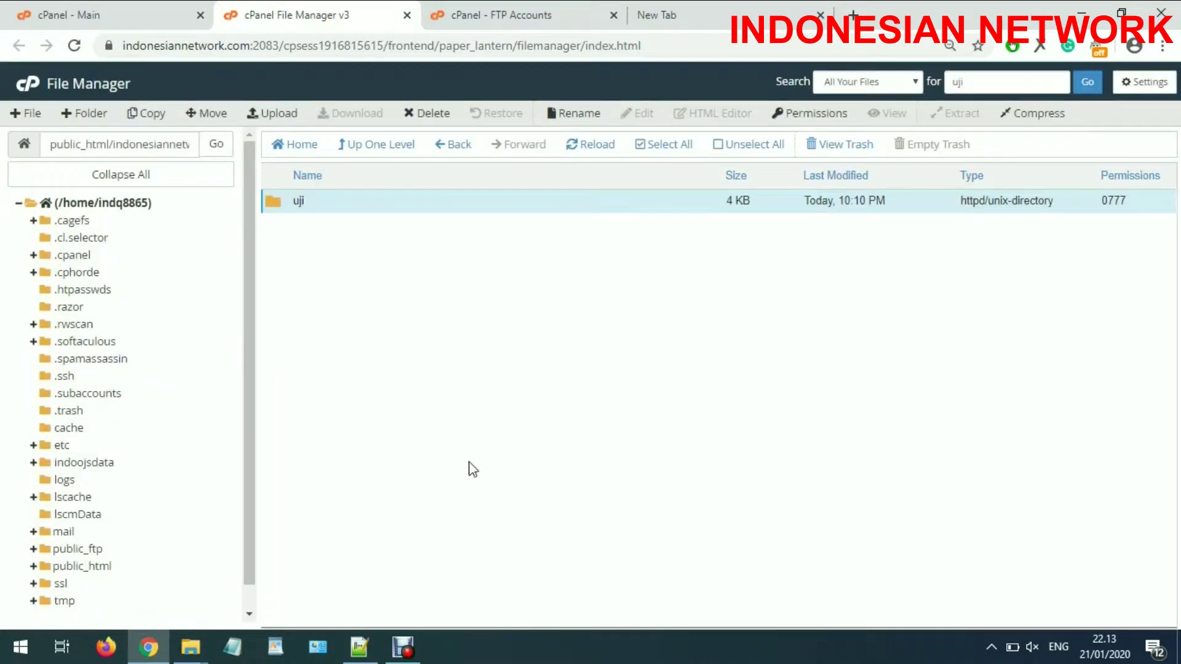
mouse_move(192, 653)
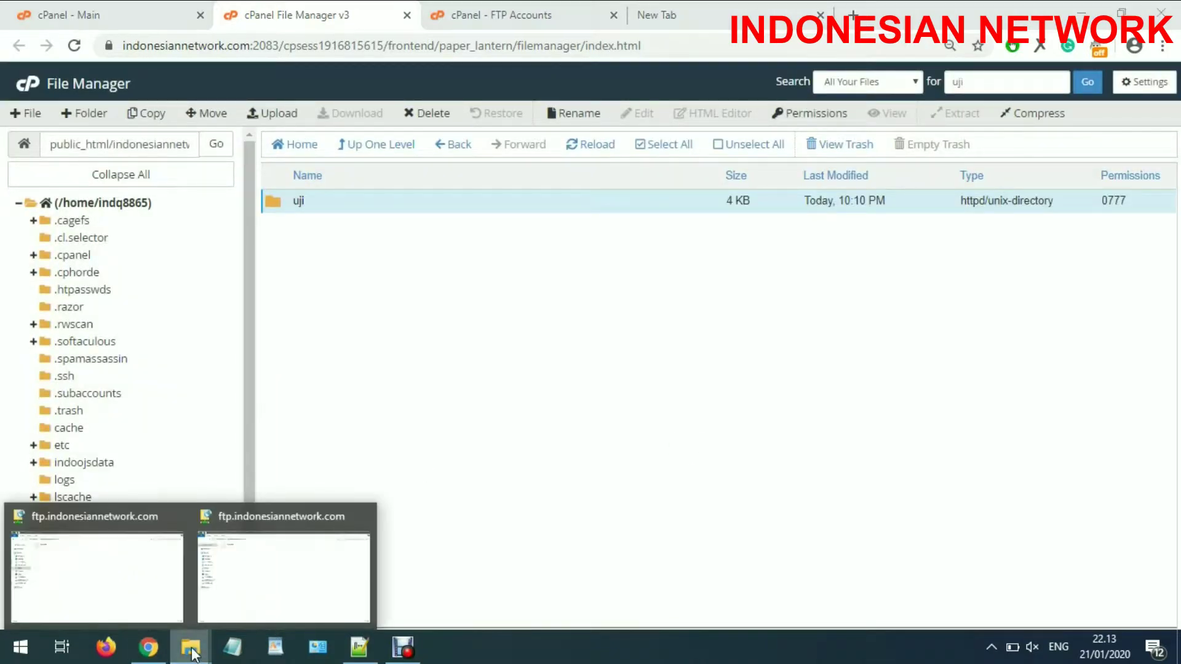
Refresh the FTP folder listing in File Explorer.
click(108, 580)
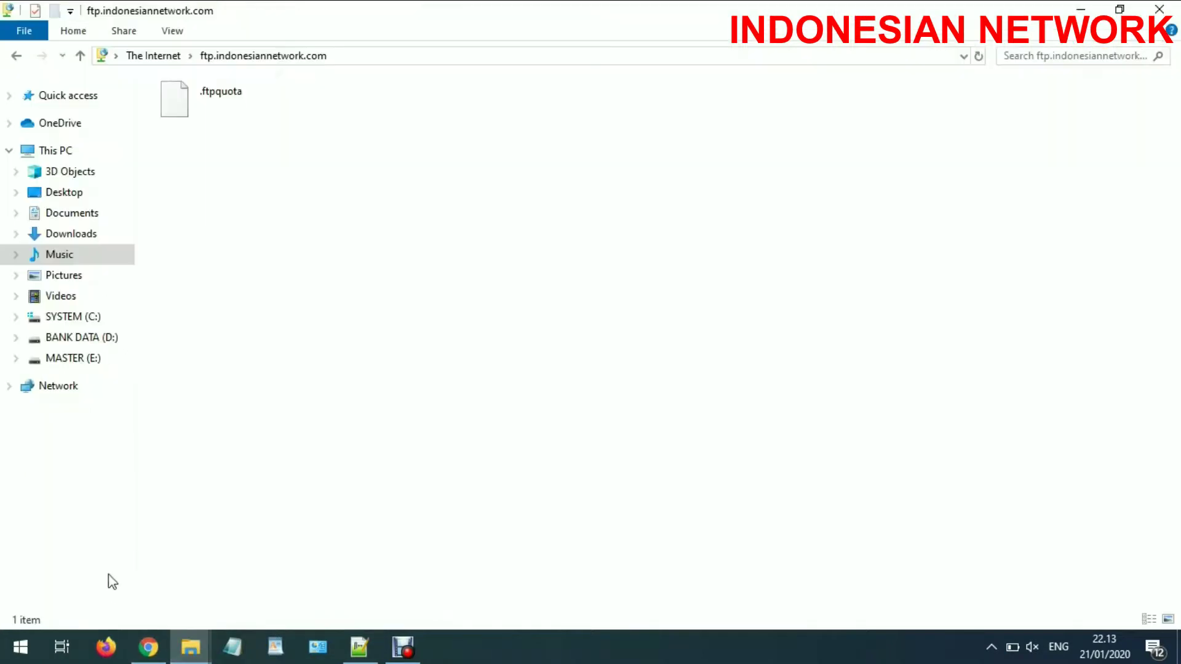
right_click(446, 183)
click(490, 253)
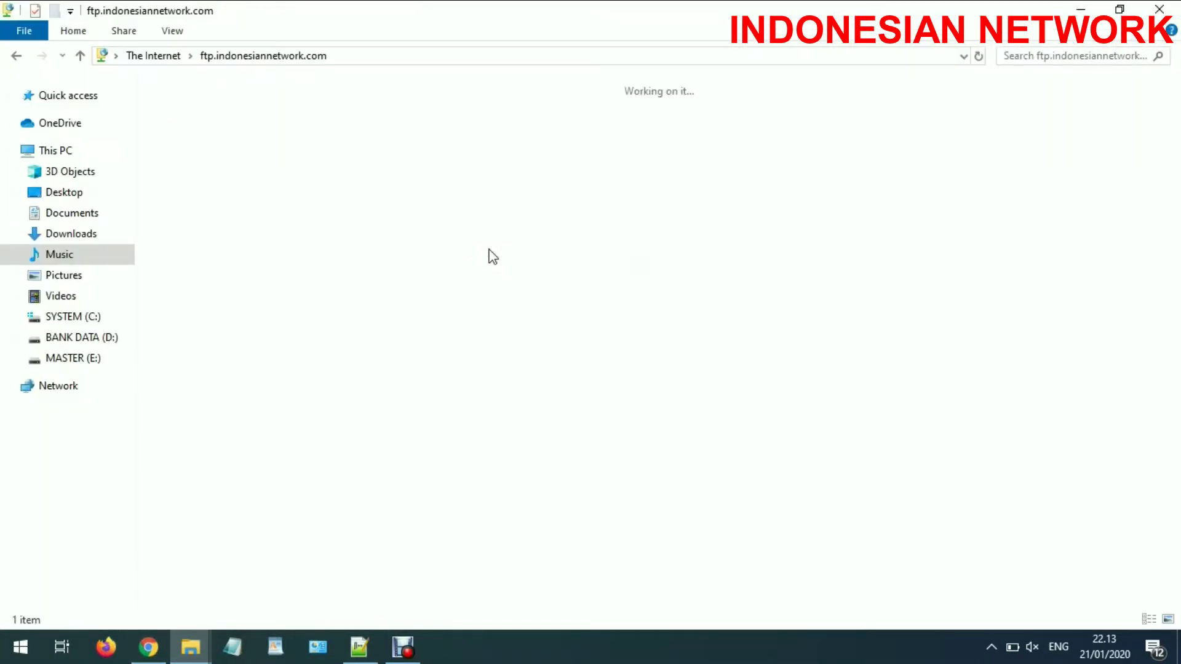
Create a folder named 'testing dengan merubah permisson' on the FTP site.
right_click(469, 149)
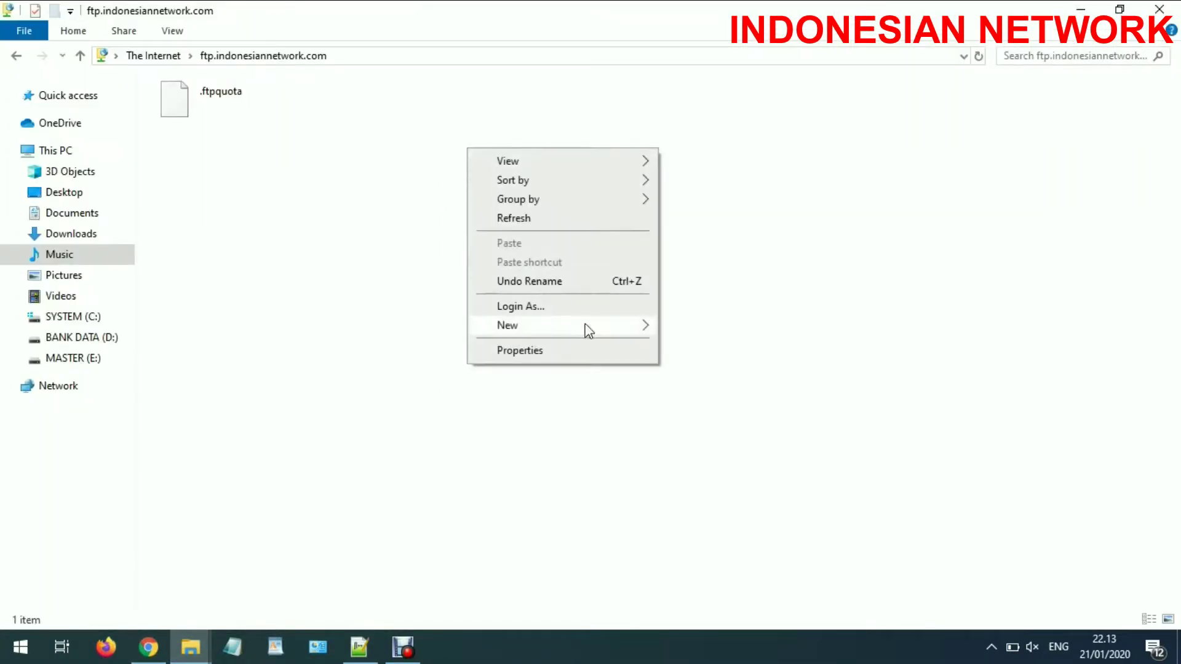
mouse_move(599, 326)
click(705, 327)
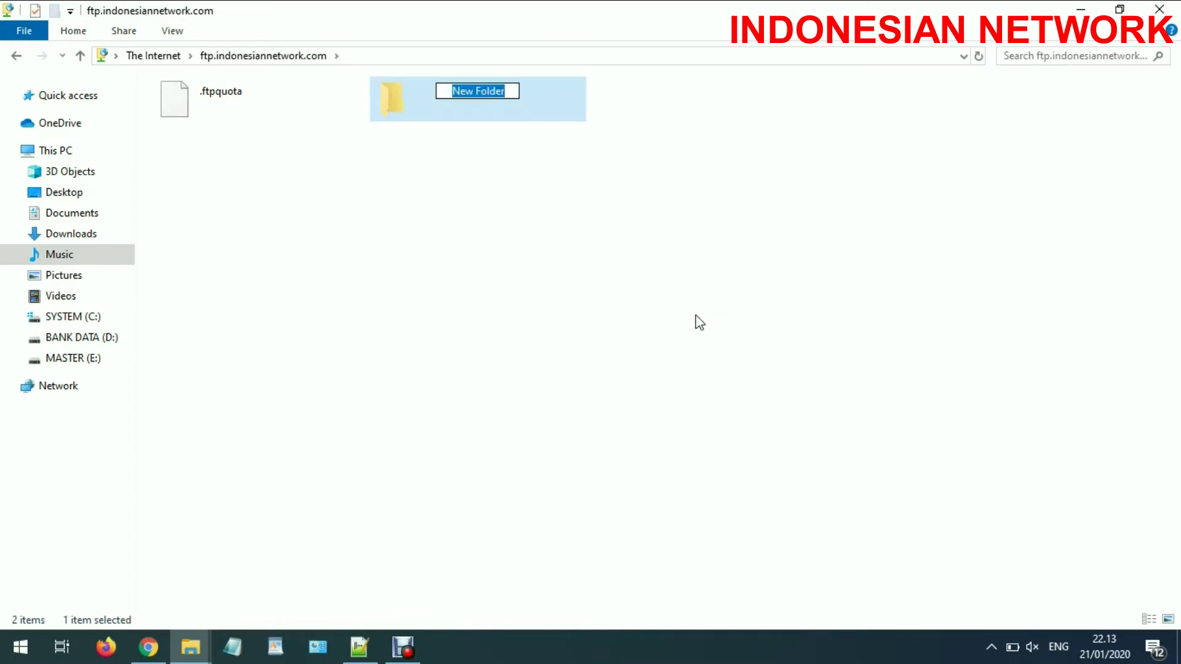
text(test)
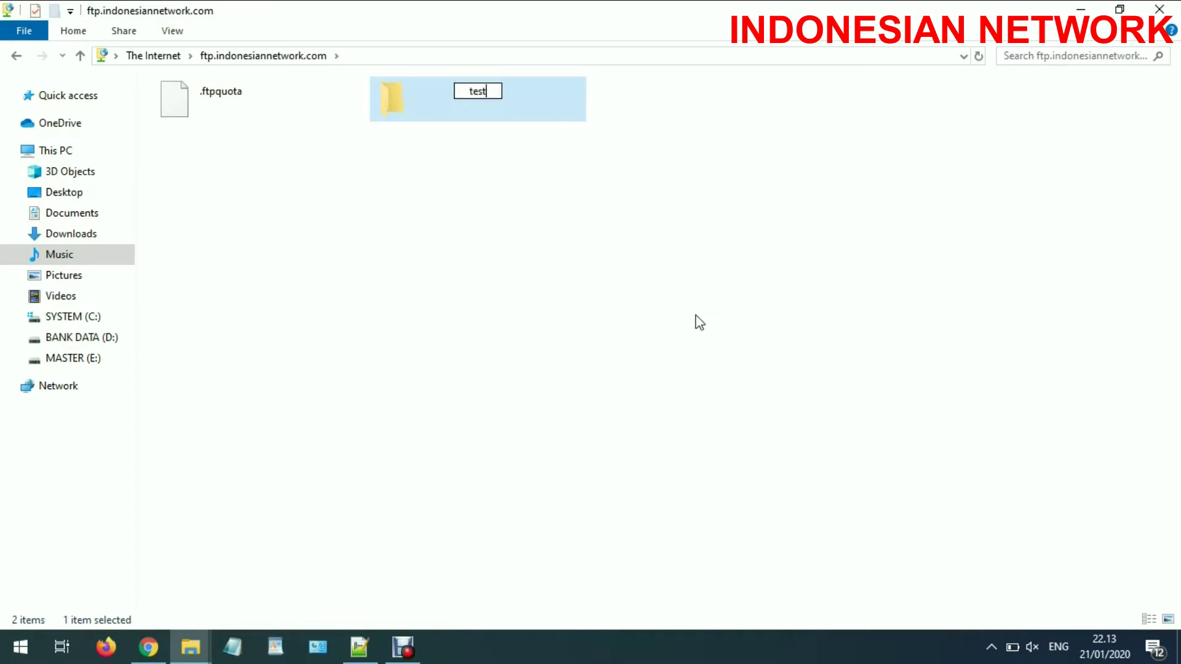
text(ing dengan)
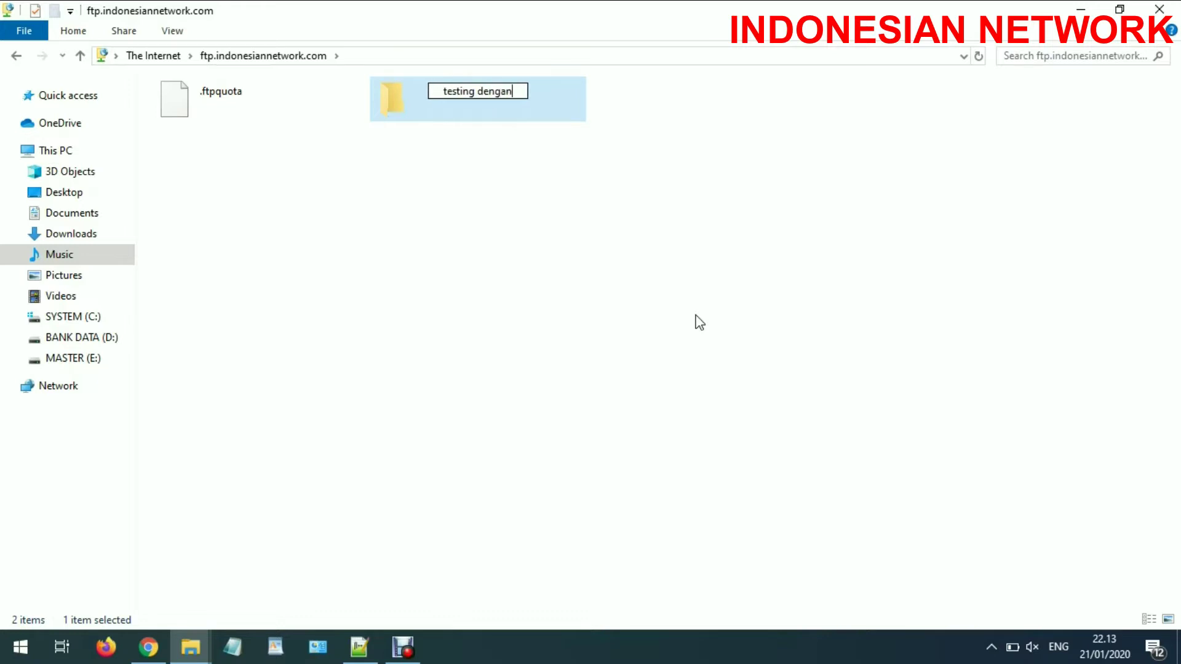
text( meru)
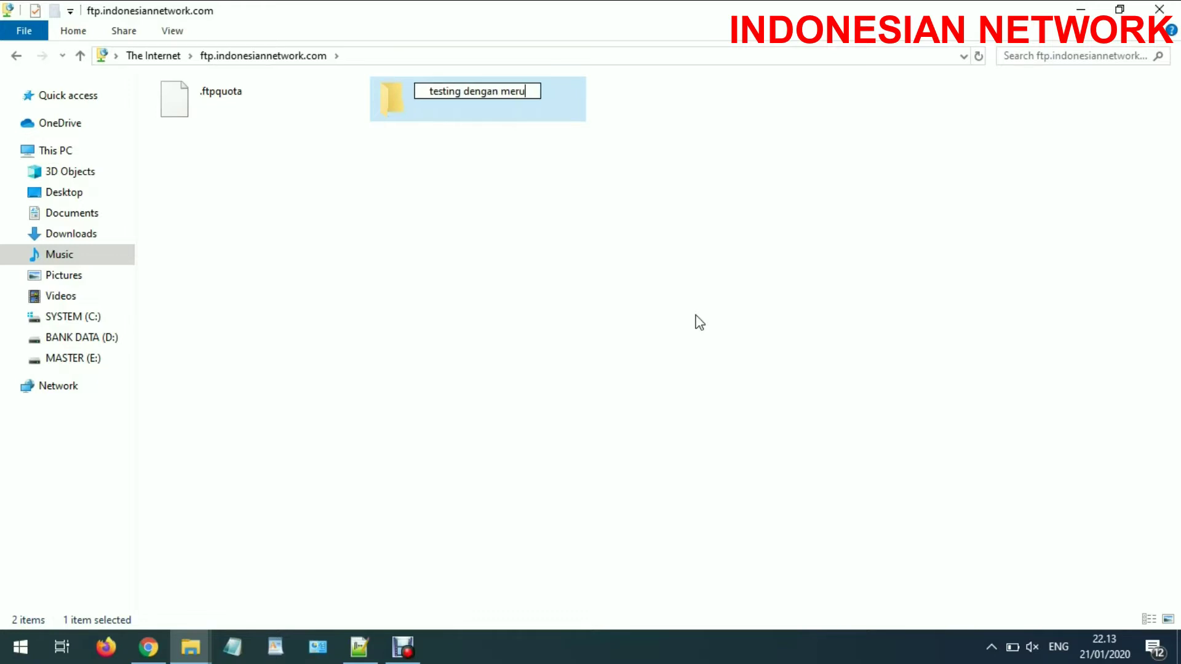
text(bah perm)
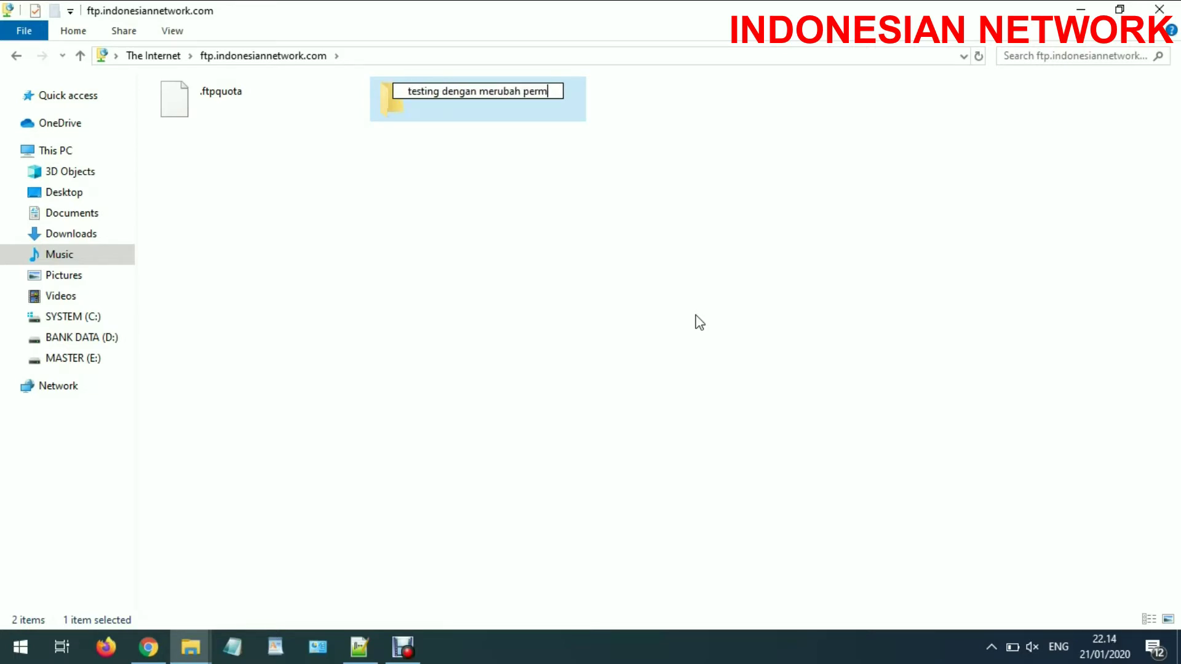
text(iss)
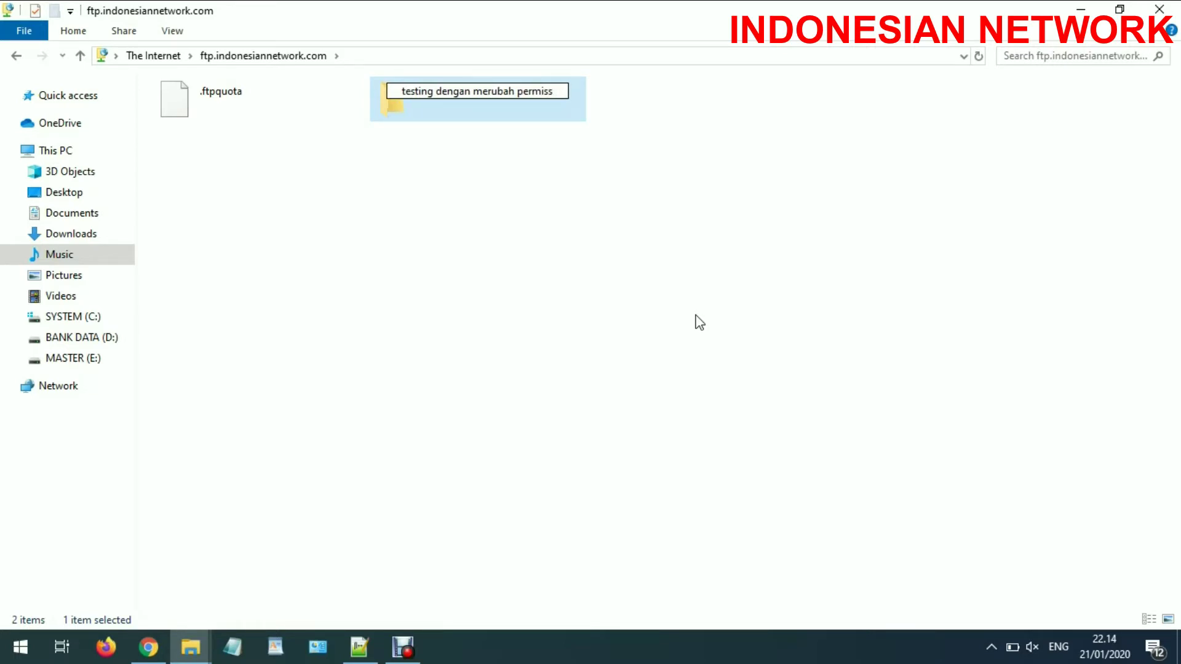
text(on)
key(Return)
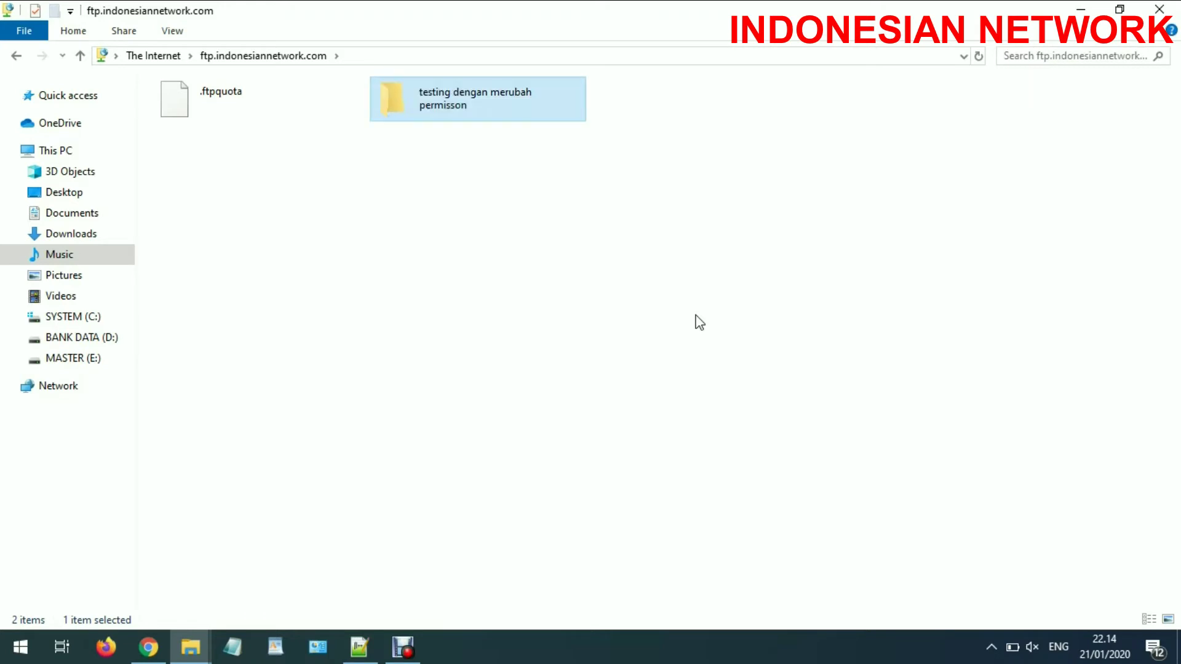
click(701, 321)
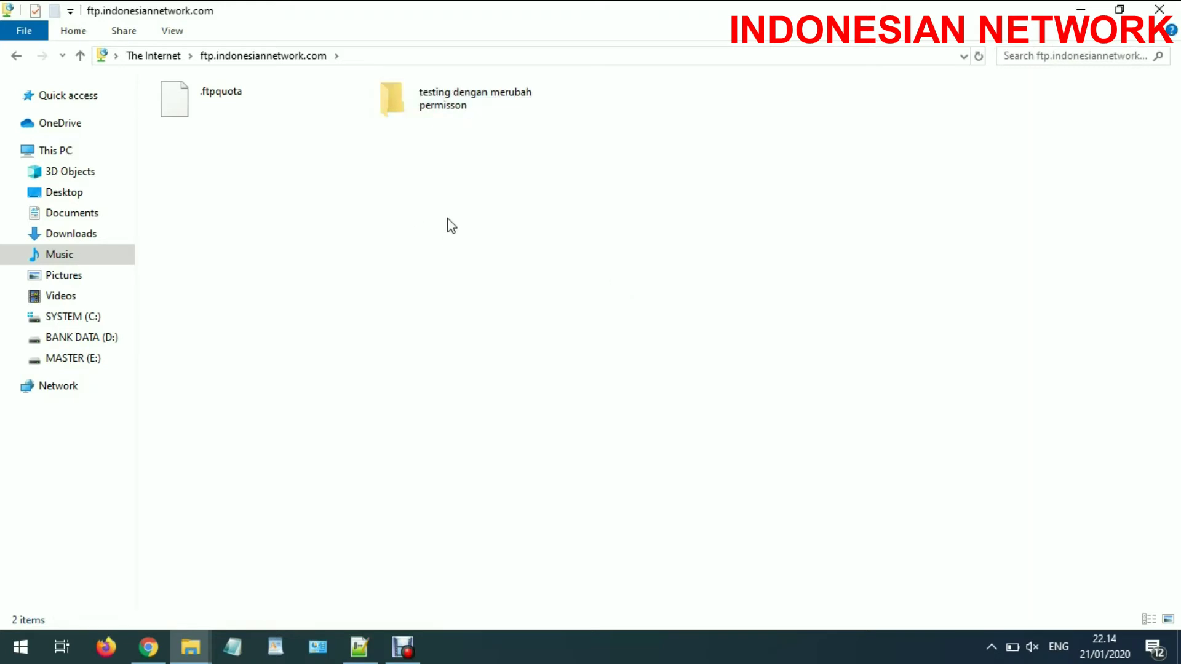